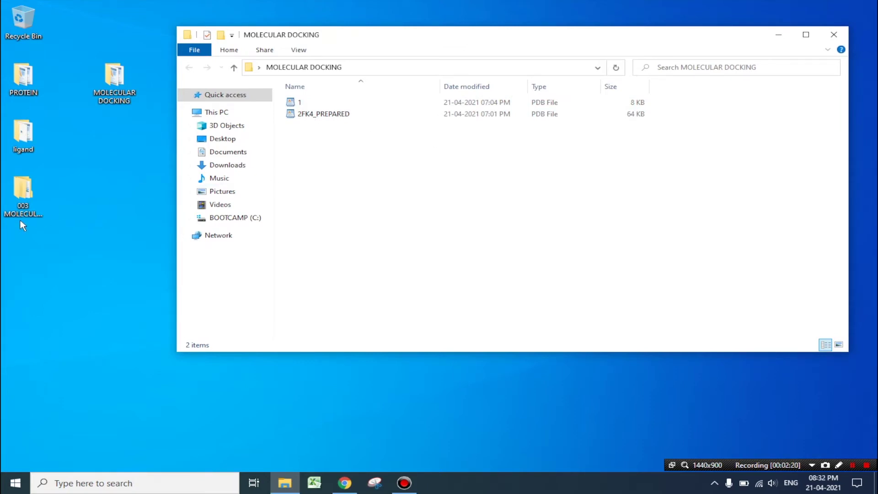
Launch the mgltools_win32_1.5.6_Setup installer from its folder inside 003 MOLECULAR DOCKING SOFTWARES on the desktop.
{"action": "double_click", "coordinate": [23, 187]}
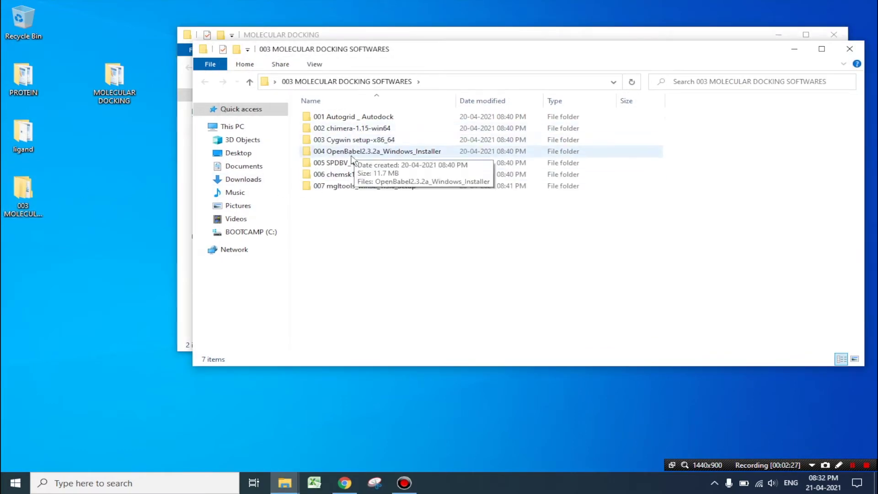
{"action": "double_click", "coordinate": [351, 187]}
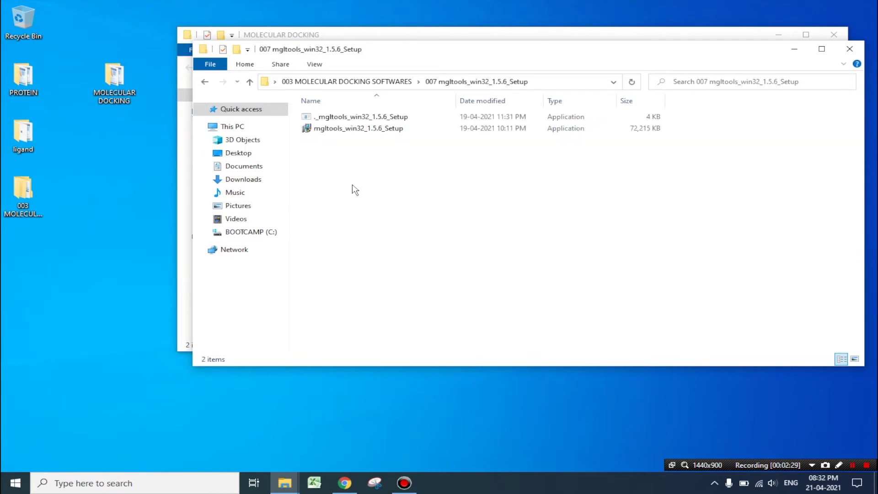
{"action": "left_click", "coordinate": [351, 129]}
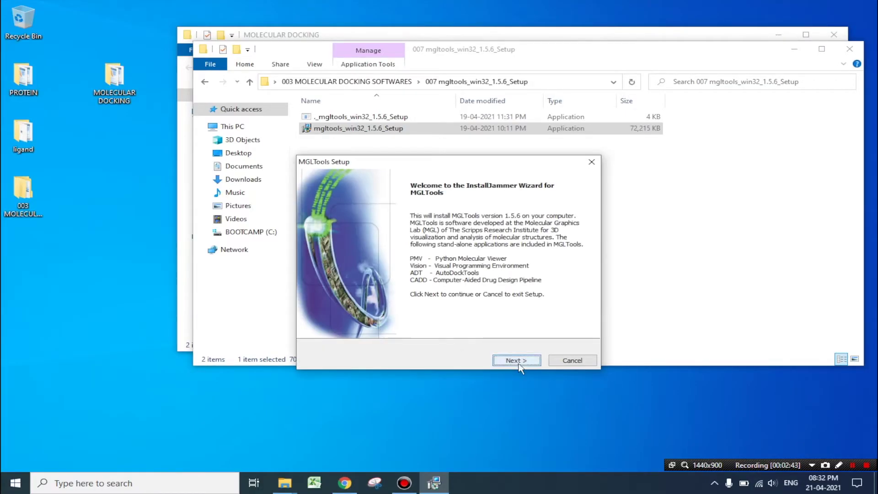
Install MGLTools 1.5.6, accepting the license terms and commercial usage notice, and finish with PMV launch and both shortcut options enabled.
{"action": "left_click", "coordinate": [517, 361]}
{"action": "left_click", "coordinate": [351, 315]}
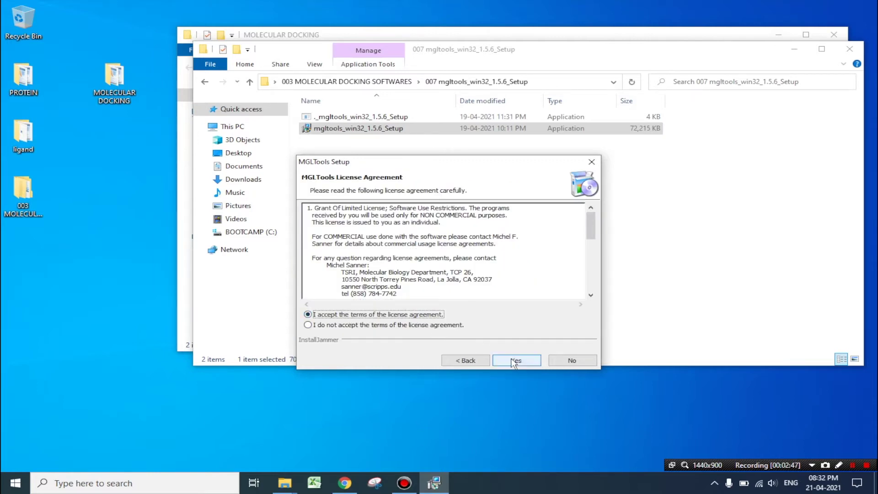
{"action": "left_click", "coordinate": [514, 362]}
{"action": "left_click", "coordinate": [516, 361]}
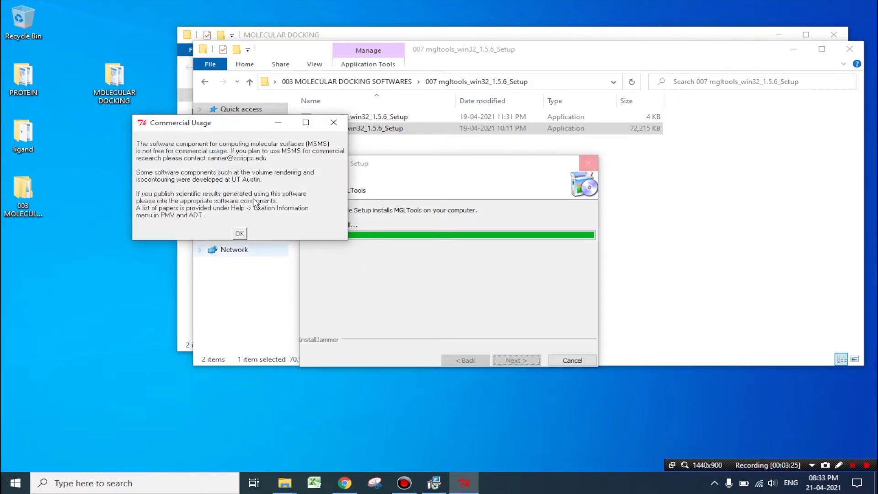
{"action": "left_click_drag", "start_coordinate": [234, 122], "coordinate": [345, 146]}
{"action": "left_click", "coordinate": [354, 256]}
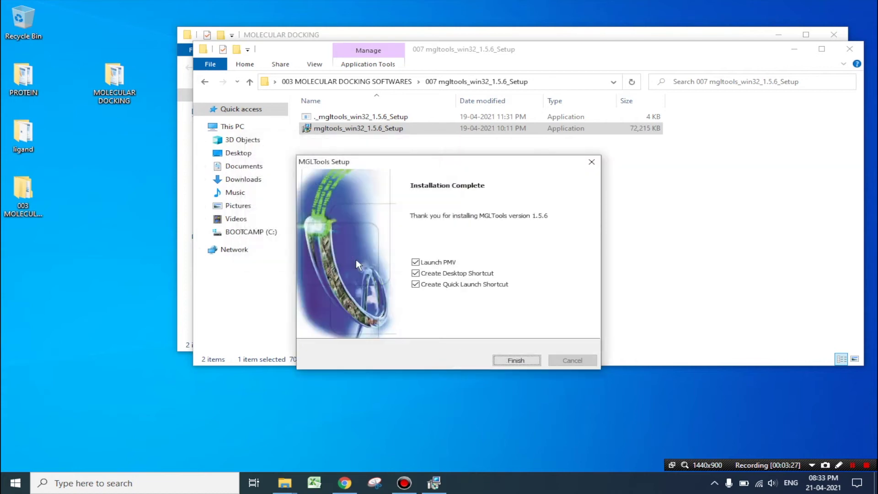
{"action": "left_click", "coordinate": [514, 360]}
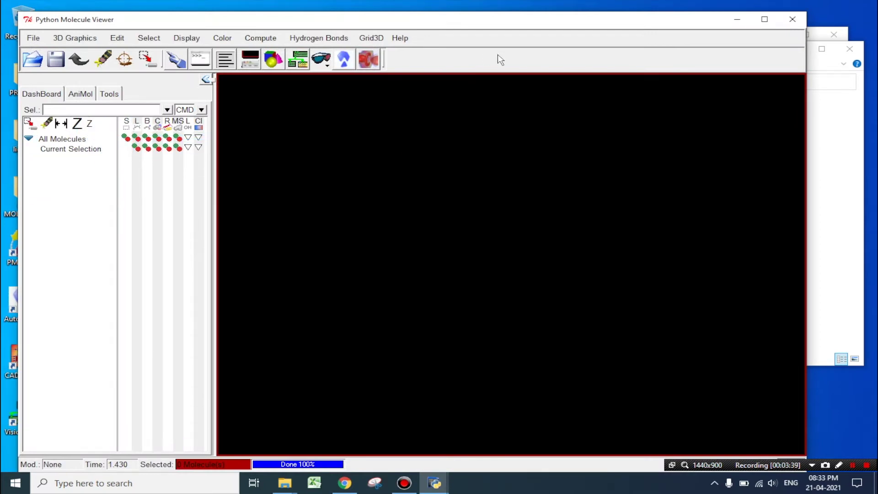
Close Python Molecule Viewer and the installer folder, and start AutoDockTools-1.5.6.
{"action": "left_click", "coordinate": [794, 20]}
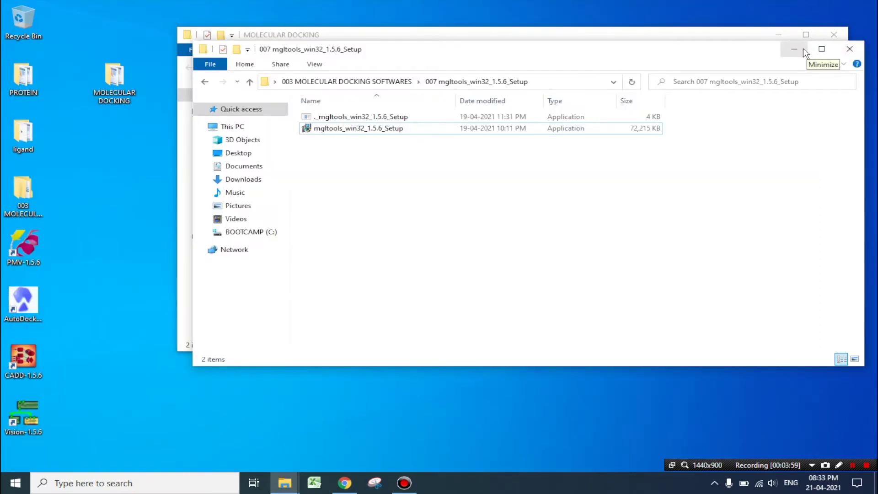
{"action": "left_click", "coordinate": [849, 48]}
{"action": "left_click", "coordinate": [130, 483]}
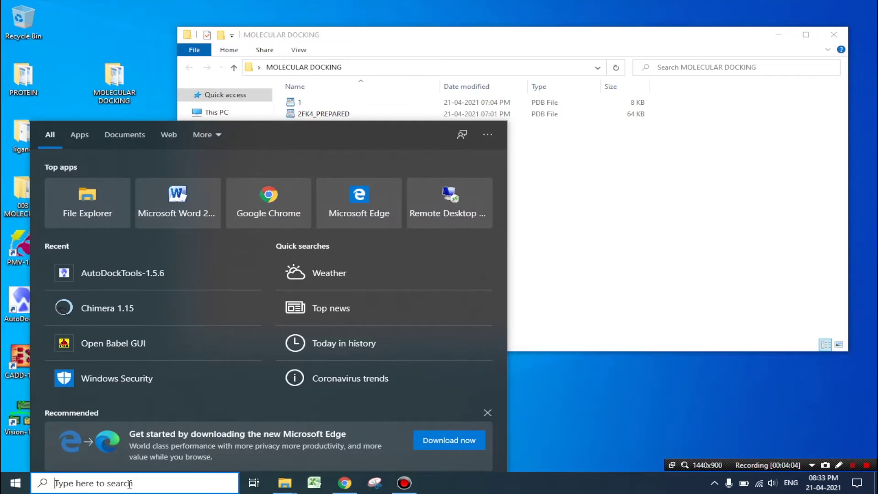
{"action": "left_click", "coordinate": [150, 270]}
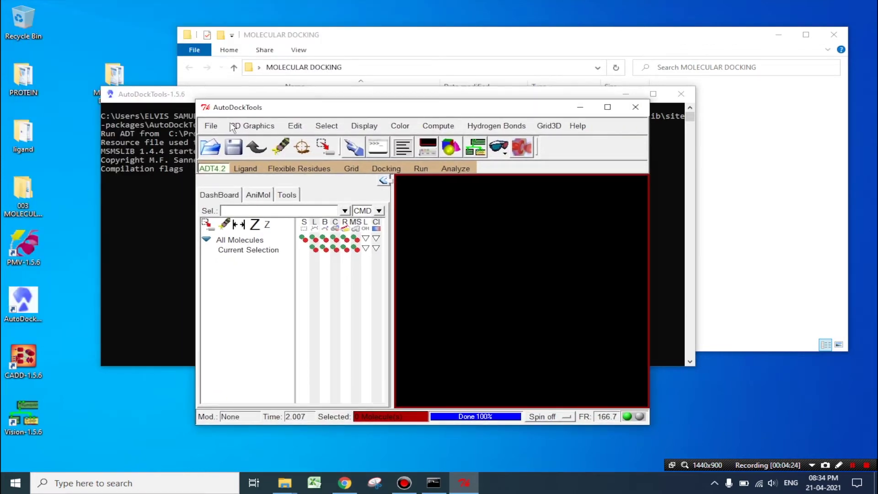
Read the molecule 2FK4_PREPARED from the MOLECULAR DOCKING folder on the desktop and maximize the AutoDockTools window.
{"action": "left_click", "coordinate": [211, 127]}
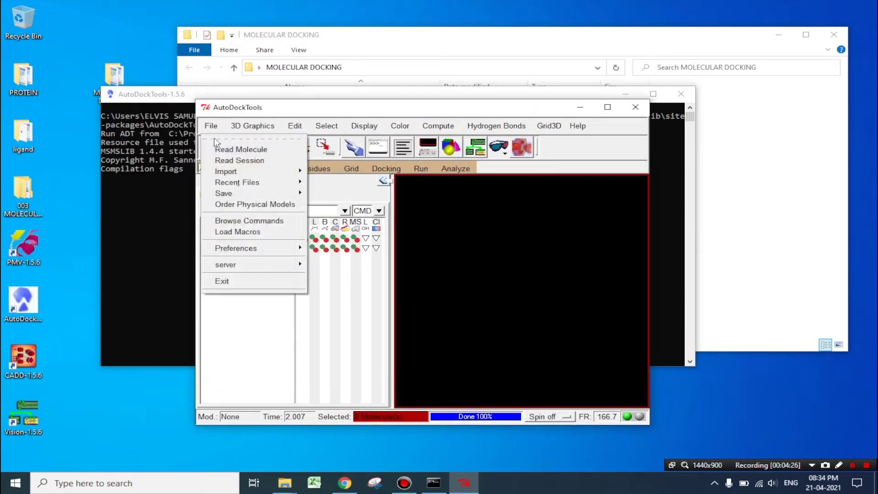
{"action": "left_click", "coordinate": [221, 150]}
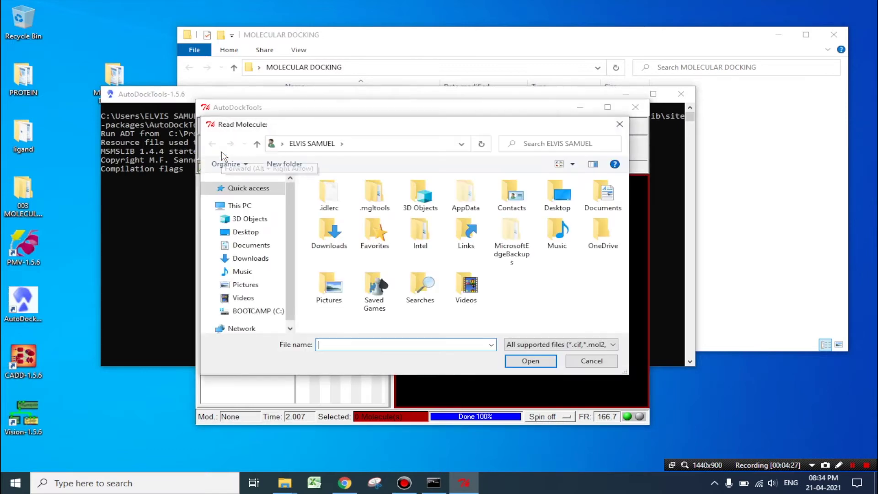
{"action": "scroll", "coordinate": [257, 224], "scroll_direction": "down", "scroll_amount": 1}
{"action": "left_click", "coordinate": [250, 210]}
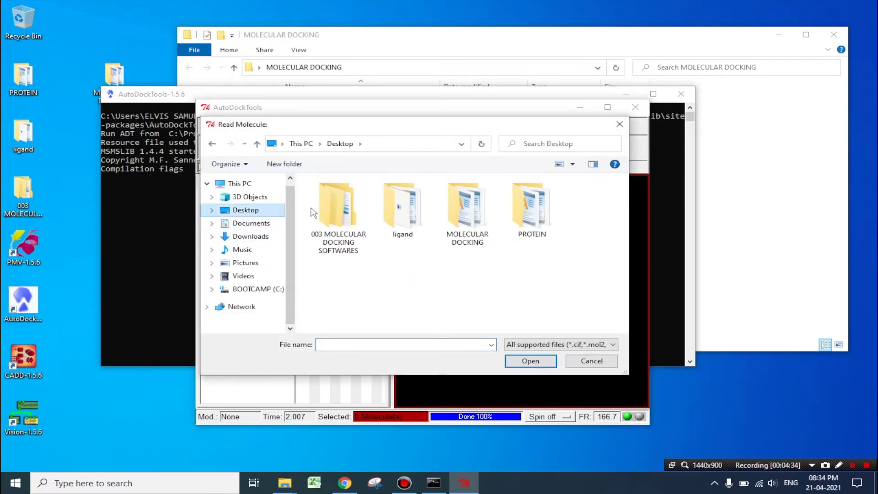
{"action": "double_click", "coordinate": [479, 234]}
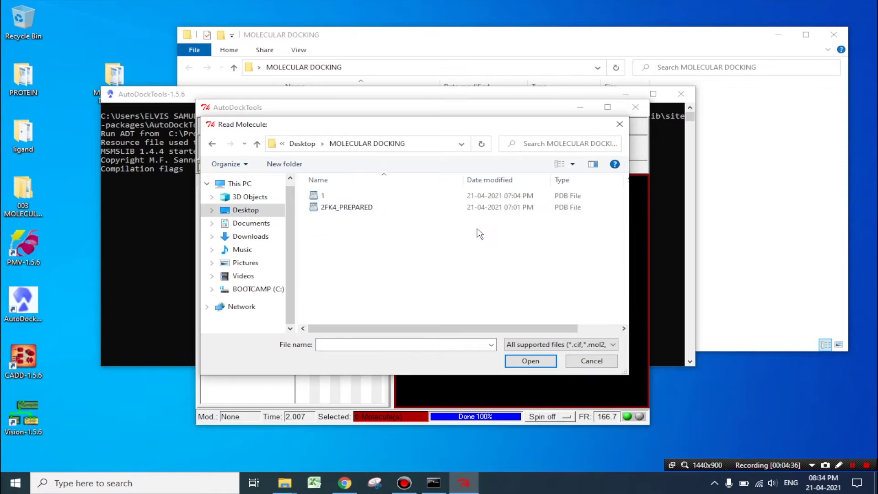
{"action": "left_click", "coordinate": [360, 208]}
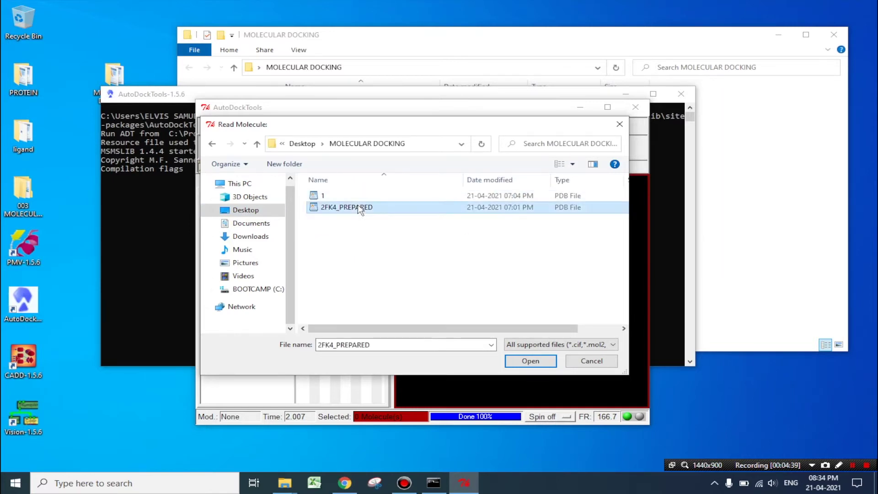
{"action": "left_click", "coordinate": [525, 361]}
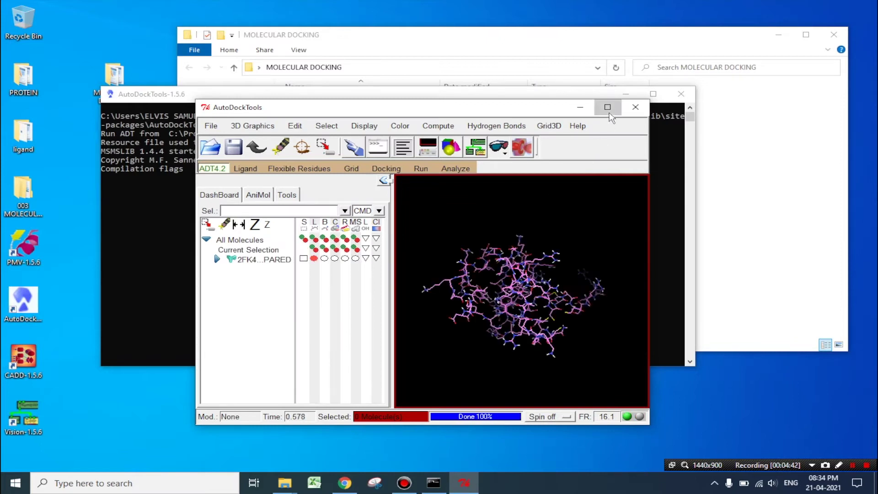
{"action": "left_click", "coordinate": [608, 109]}
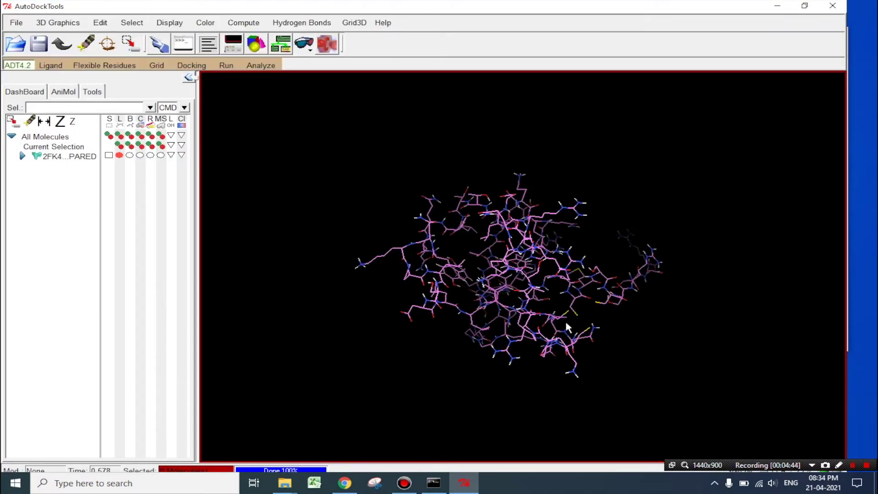
Expand the 2FK4_PREPARED molecule down to the residues of chain A and look through the residue list.
{"action": "left_click_drag", "start_coordinate": [601, 230], "coordinate": [221, 209]}
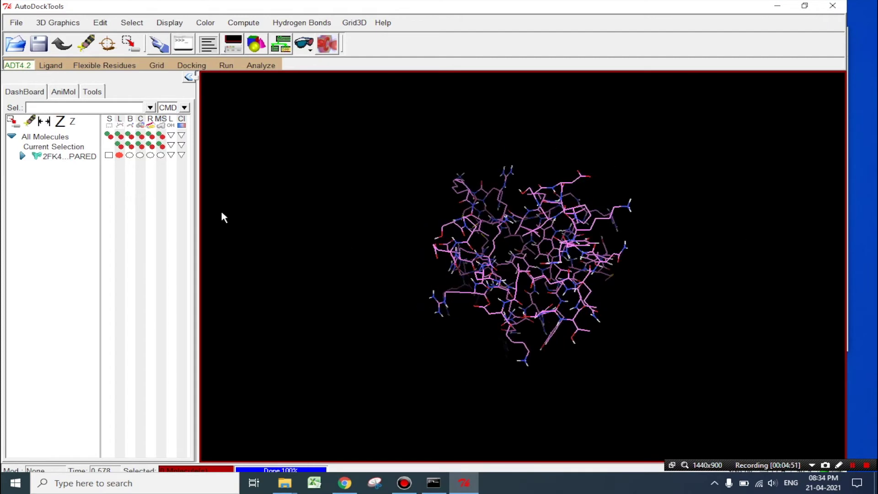
{"action": "left_click", "coordinate": [22, 156]}
{"action": "left_click", "coordinate": [33, 166]}
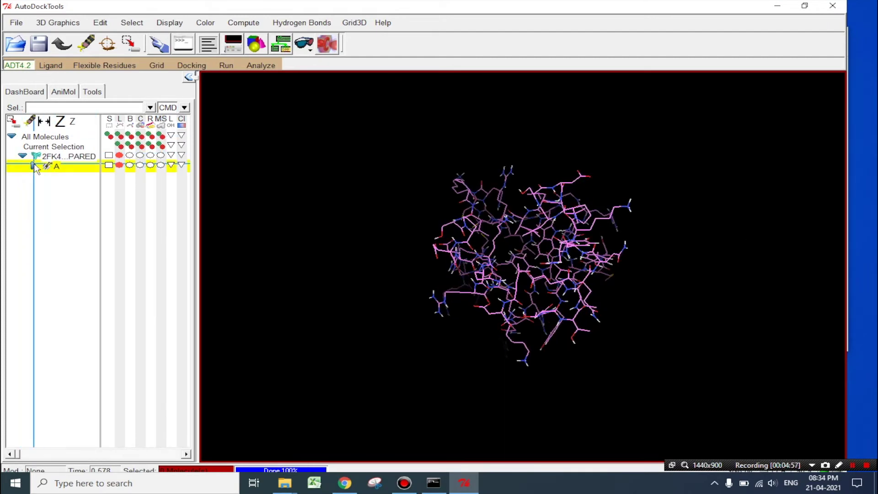
{"action": "left_click_drag", "start_coordinate": [186, 206], "coordinate": [171, 425]}
{"action": "left_click_drag", "start_coordinate": [194, 348], "coordinate": [192, 167]}
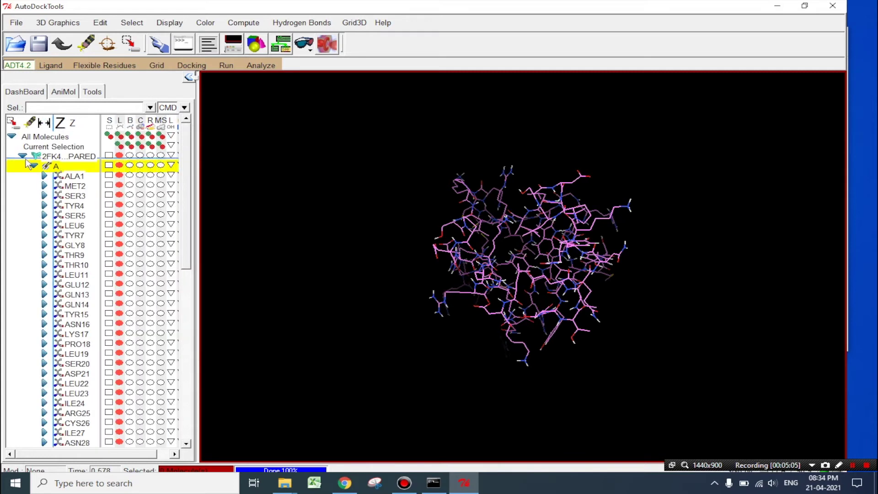
Display the molecular surface of 2FK4_PREPARED, inspect it from several angles, and hide it again.
{"action": "left_click", "coordinate": [161, 156]}
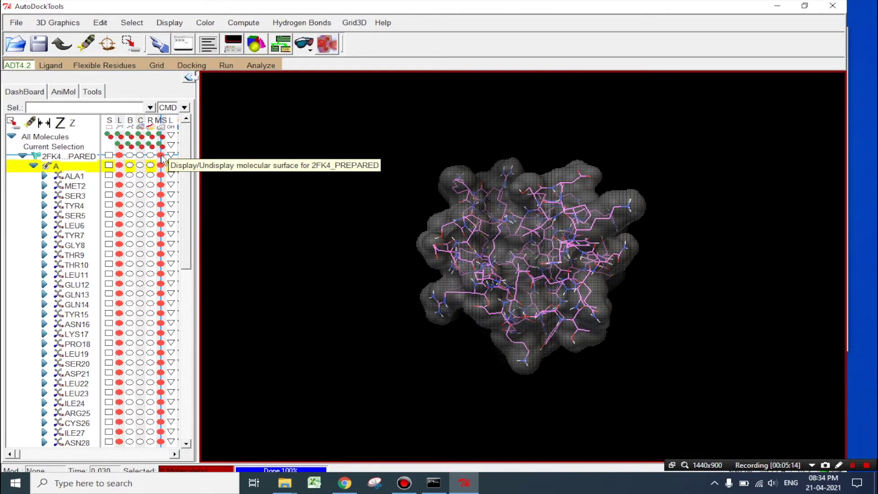
{"action": "left_click_drag", "start_coordinate": [664, 231], "coordinate": [712, 164]}
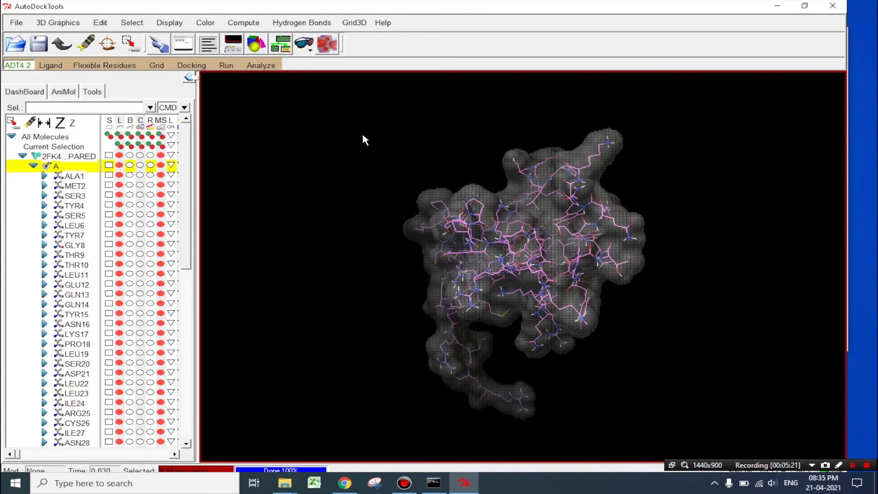
{"action": "left_click", "coordinate": [161, 156]}
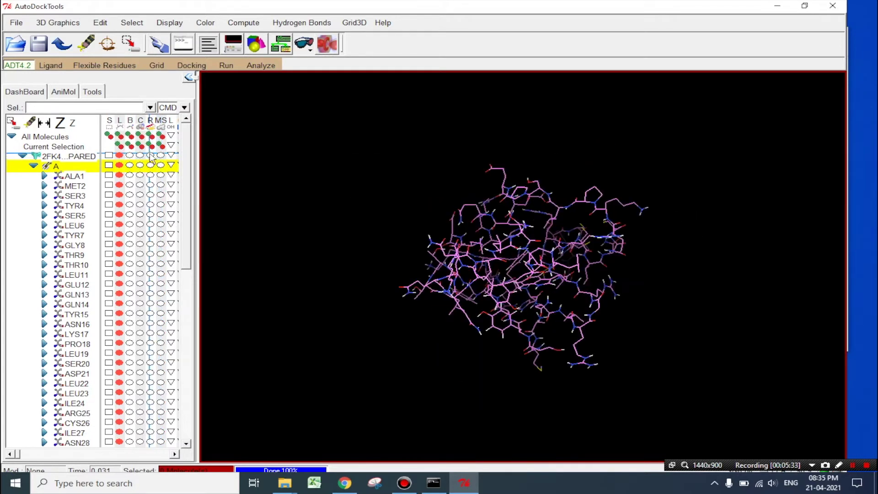
Preview 2FK4_PREPARED in ribbon, ball-and-stick and CPK representations in turn, hide them again, and collapse the molecule's tree.
{"action": "left_click", "coordinate": [151, 157]}
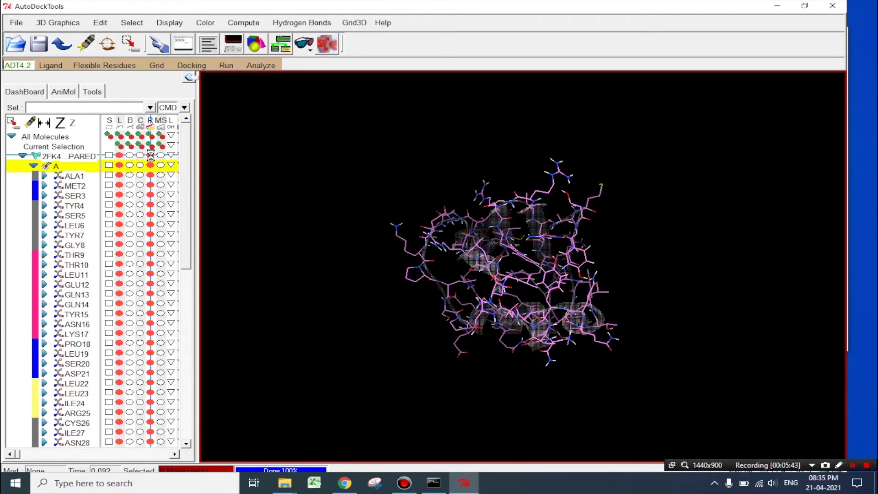
{"action": "left_click", "coordinate": [151, 156]}
{"action": "left_click", "coordinate": [130, 156]}
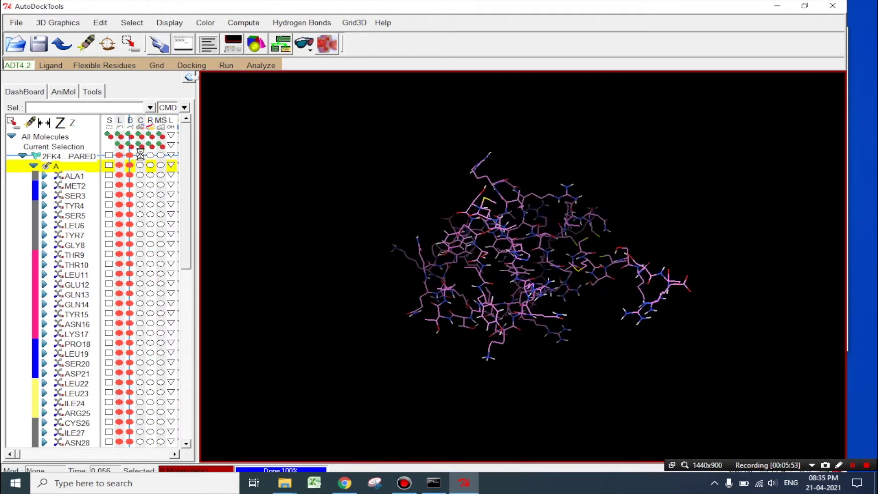
{"action": "left_click", "coordinate": [140, 155]}
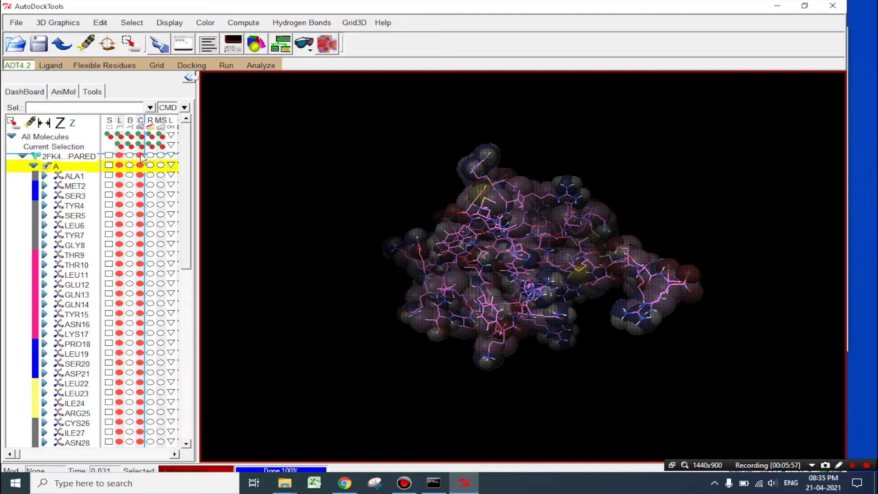
{"action": "left_click", "coordinate": [140, 155]}
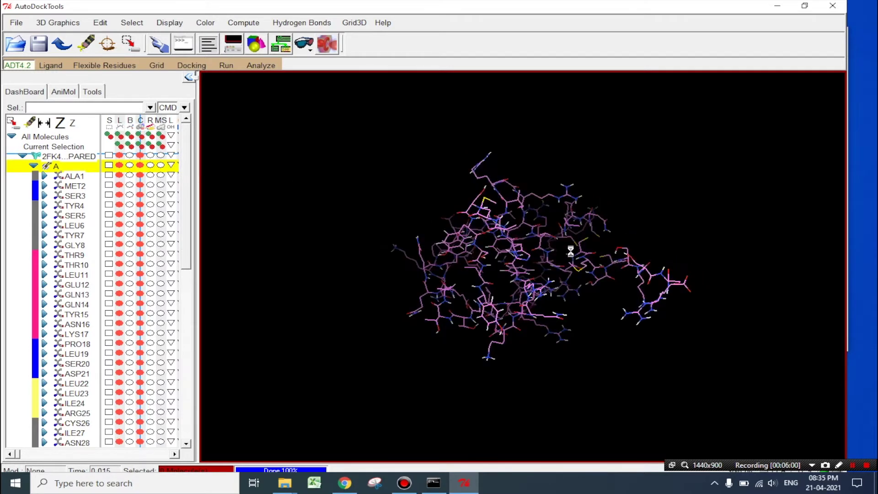
{"action": "left_click", "coordinate": [22, 156]}
Add polar hydrogens only to the protein, using the noBondOrder method and renumbering atoms to include the new hydrogens.
{"action": "left_click_drag", "start_coordinate": [687, 213], "coordinate": [732, 184]}
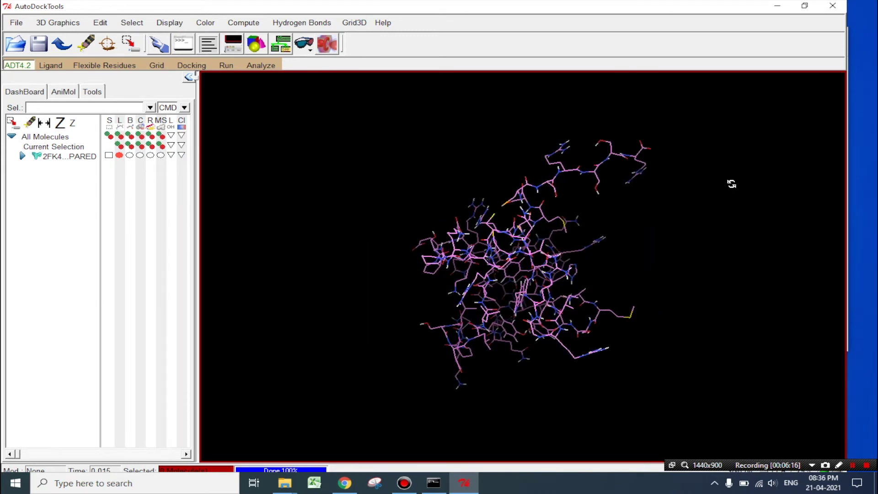
{"action": "left_click_drag", "start_coordinate": [721, 192], "coordinate": [328, 249]}
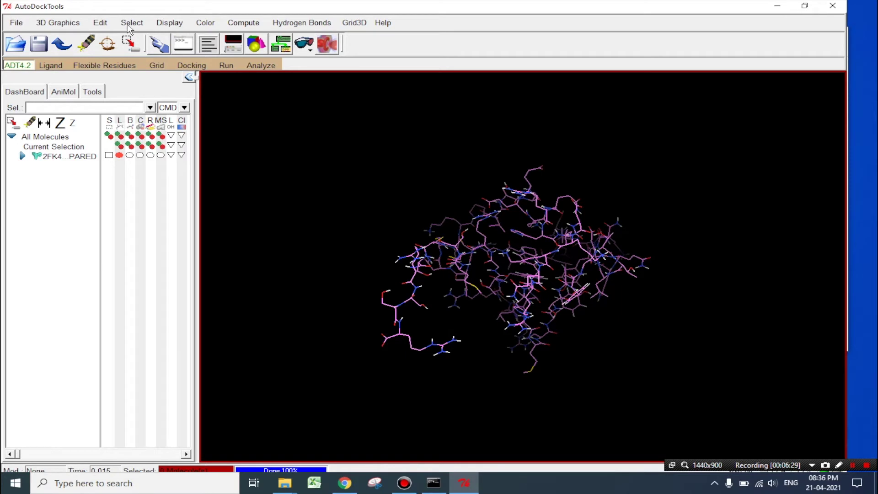
{"action": "left_click", "coordinate": [100, 23]}
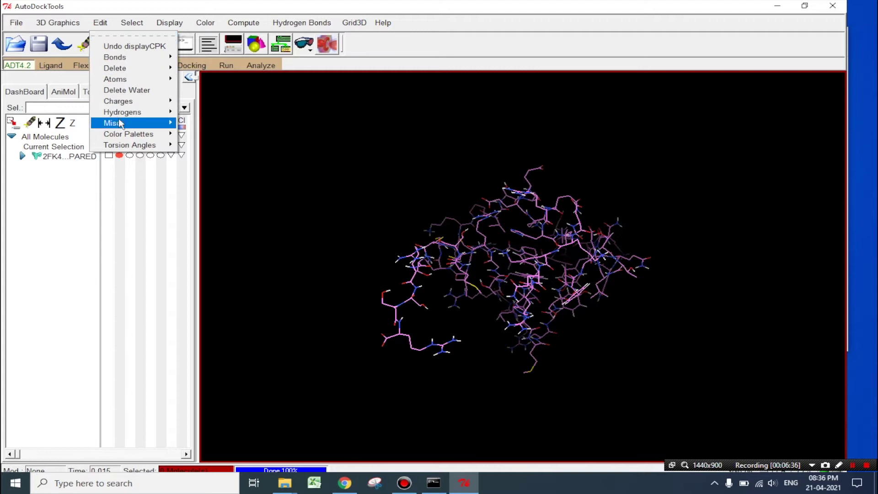
{"action": "mouse_move", "coordinate": [151, 112]}
{"action": "left_click", "coordinate": [200, 121]}
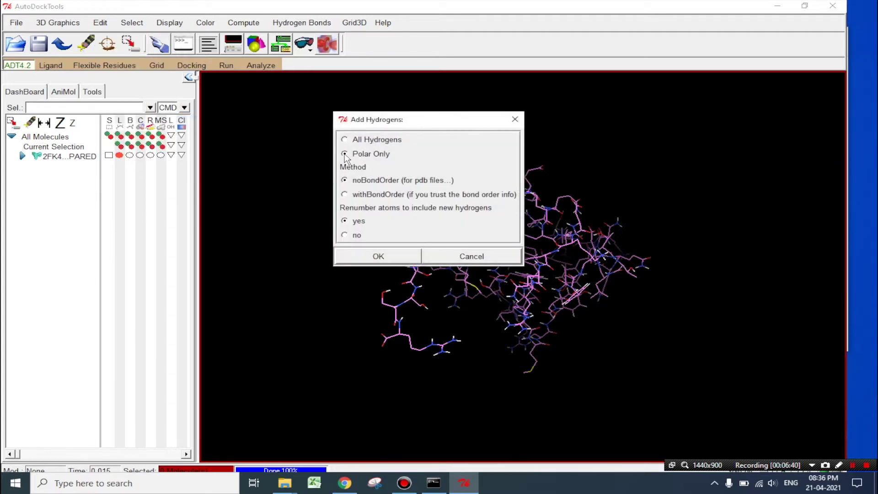
{"action": "left_click", "coordinate": [379, 257]}
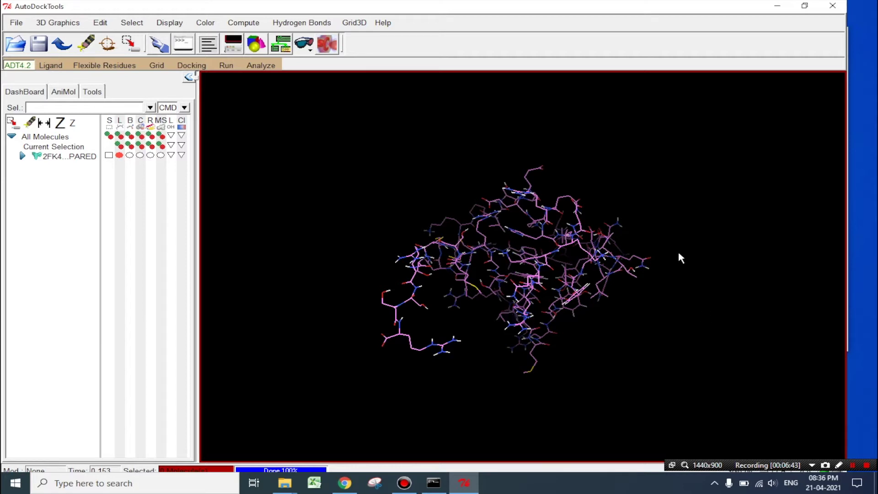
Add Kollman charges to the 2FK4_PREPARED protein.
{"action": "left_click_drag", "start_coordinate": [627, 280], "coordinate": [349, 284]}
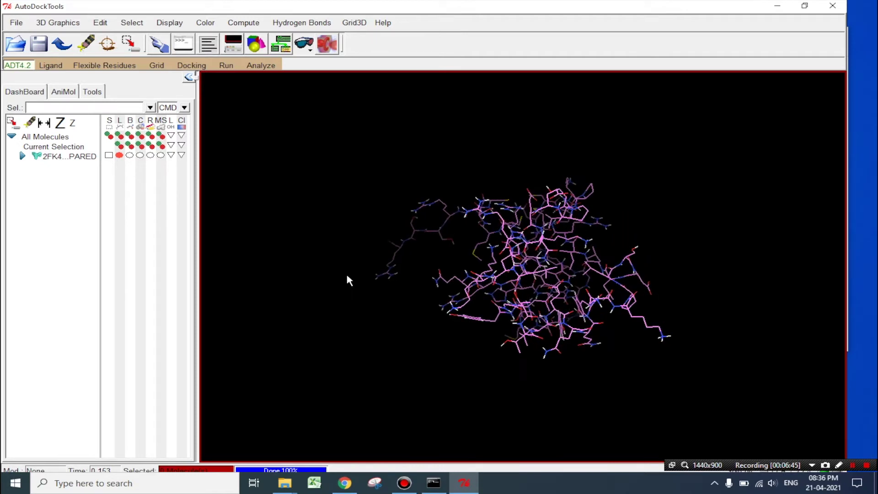
{"action": "left_click", "coordinate": [101, 22]}
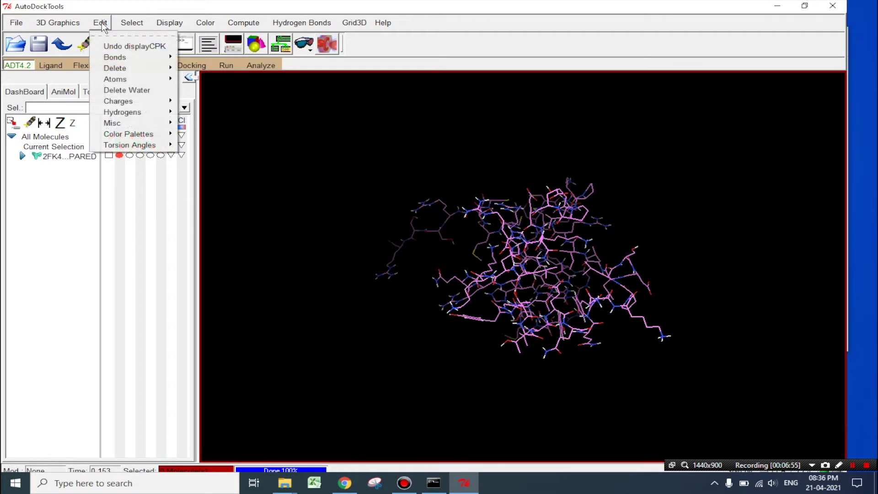
{"action": "mouse_move", "coordinate": [119, 101]}
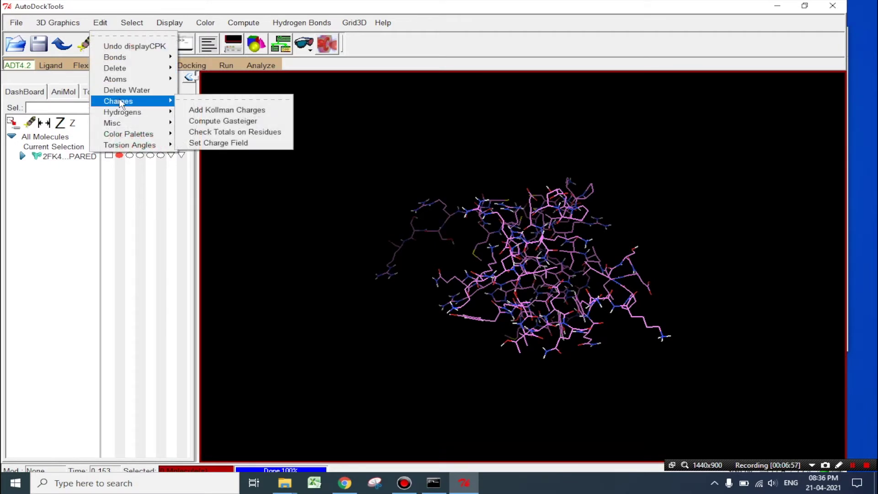
{"action": "left_click", "coordinate": [204, 111]}
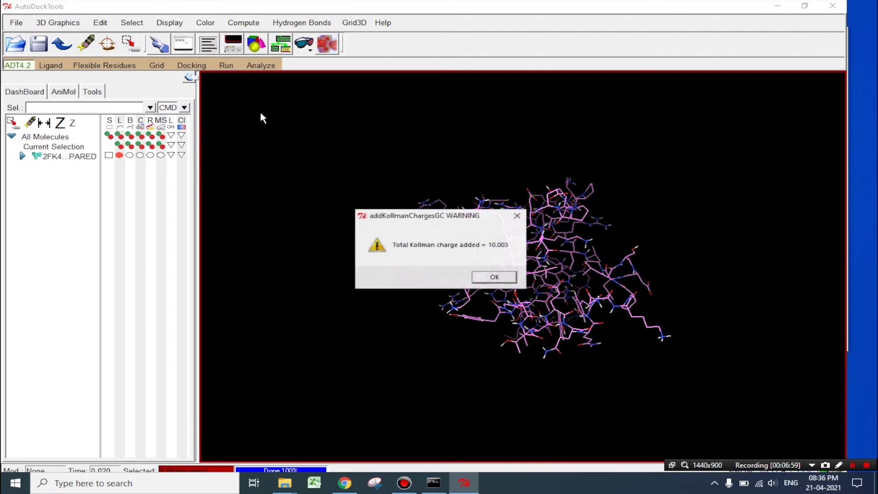
{"action": "left_click", "coordinate": [495, 277]}
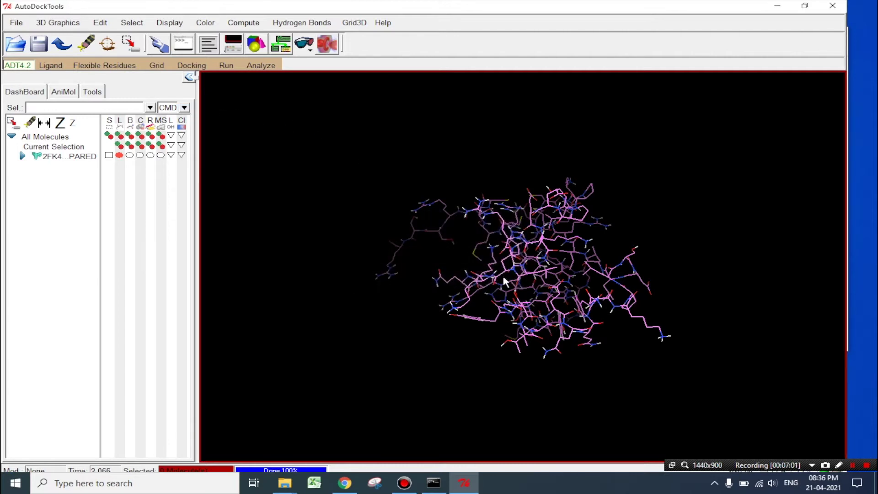
Assign AD4 atom types to the 2FK4_PREPARED protein.
{"action": "left_click_drag", "start_coordinate": [580, 191], "coordinate": [657, 363]}
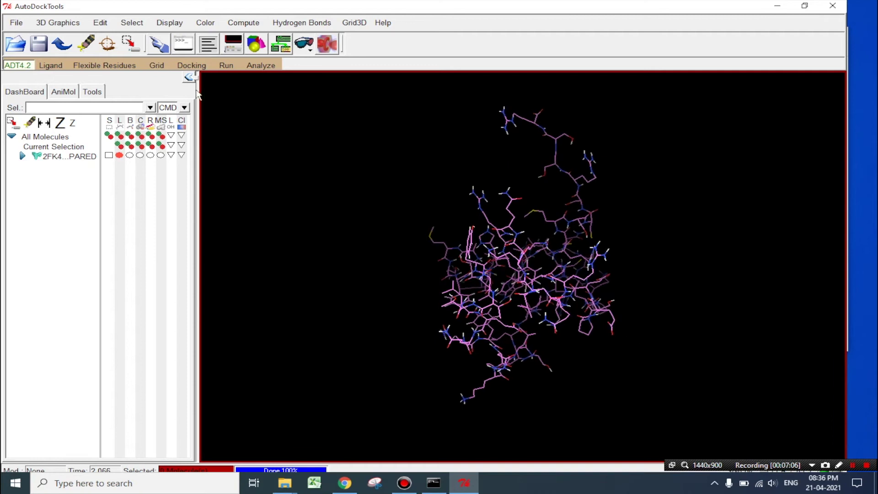
{"action": "left_click", "coordinate": [100, 24]}
{"action": "mouse_move", "coordinate": [123, 81]}
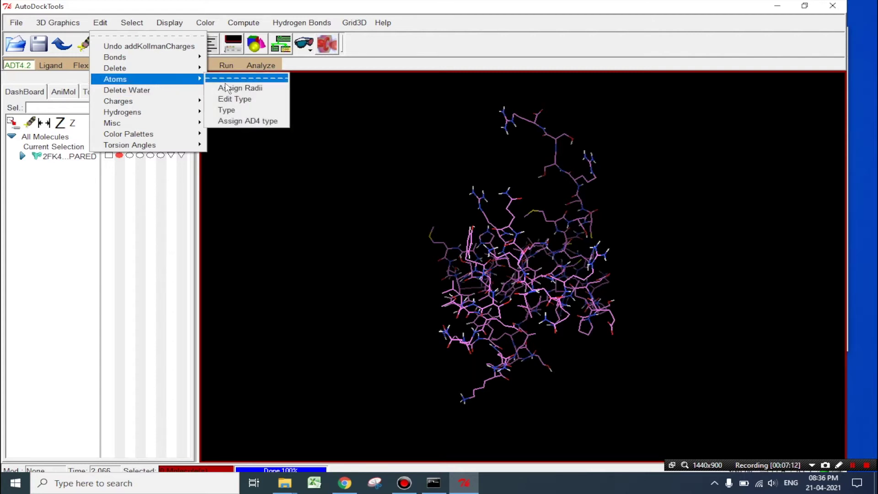
{"action": "left_click", "coordinate": [234, 122]}
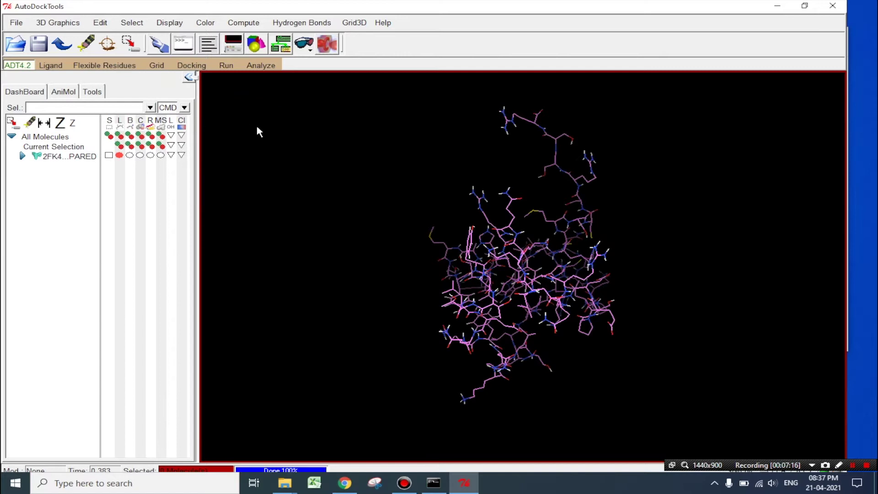
Set up writing the protein as a PDBQT file named 2FK4.pdbqt in the MOLECULAR DOCKING folder on the Desktop.
{"action": "left_click_drag", "start_coordinate": [737, 298], "coordinate": [393, 347]}
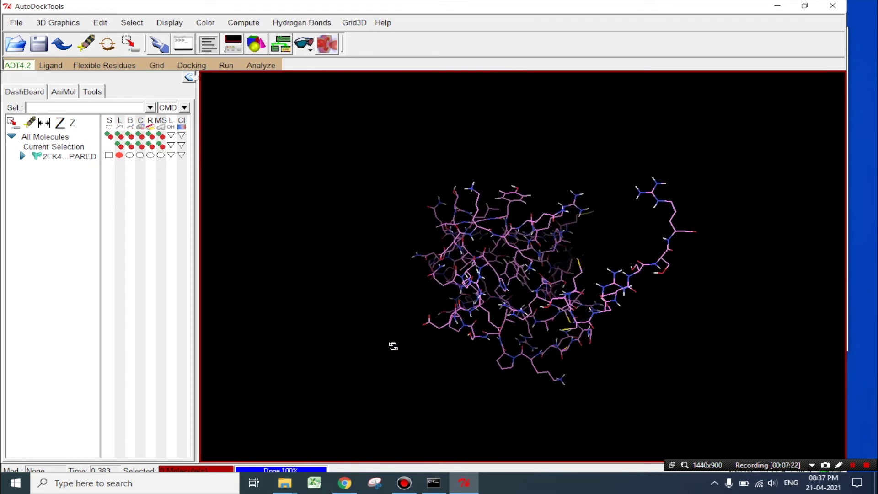
{"action": "left_click", "coordinate": [17, 26]}
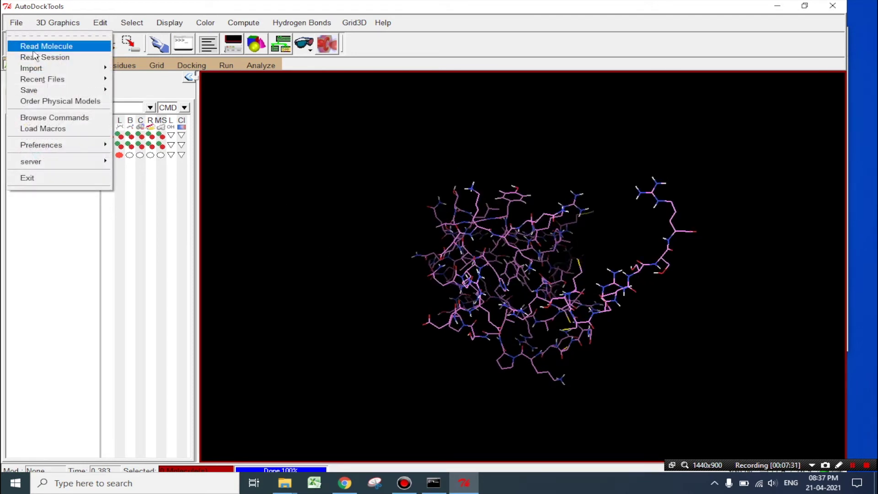
{"action": "mouse_move", "coordinate": [37, 93]}
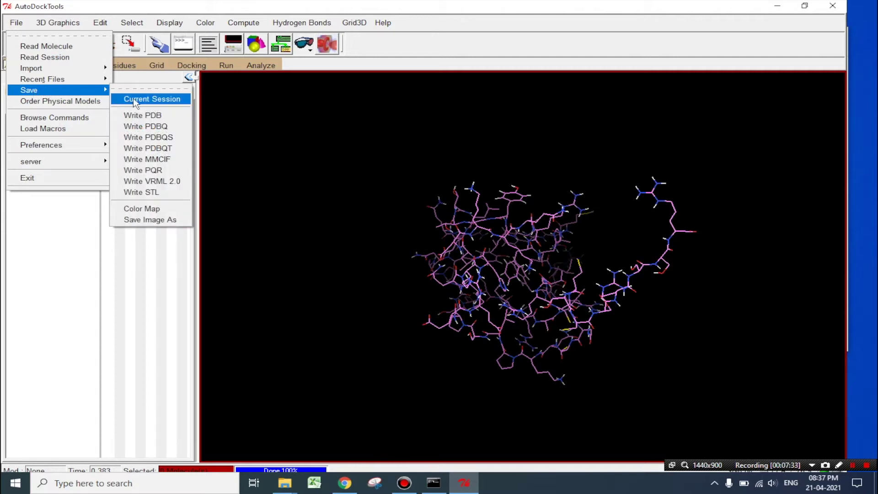
{"action": "left_click", "coordinate": [151, 149]}
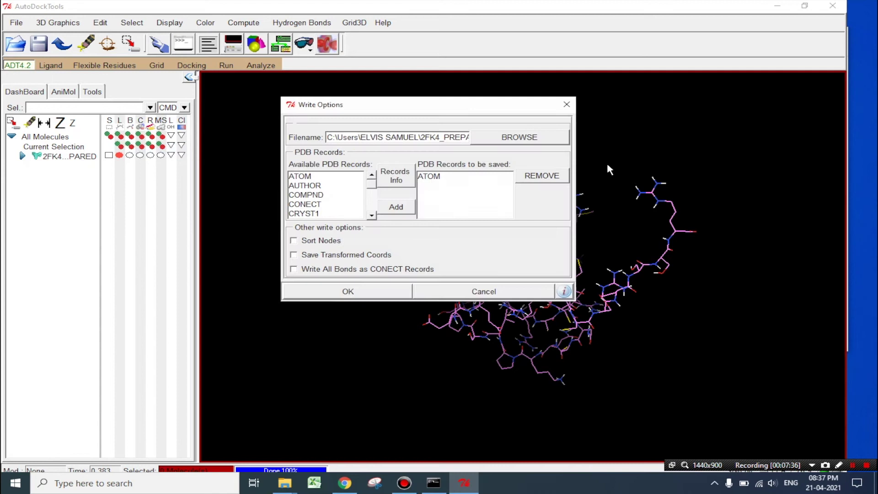
{"action": "left_click", "coordinate": [532, 141]}
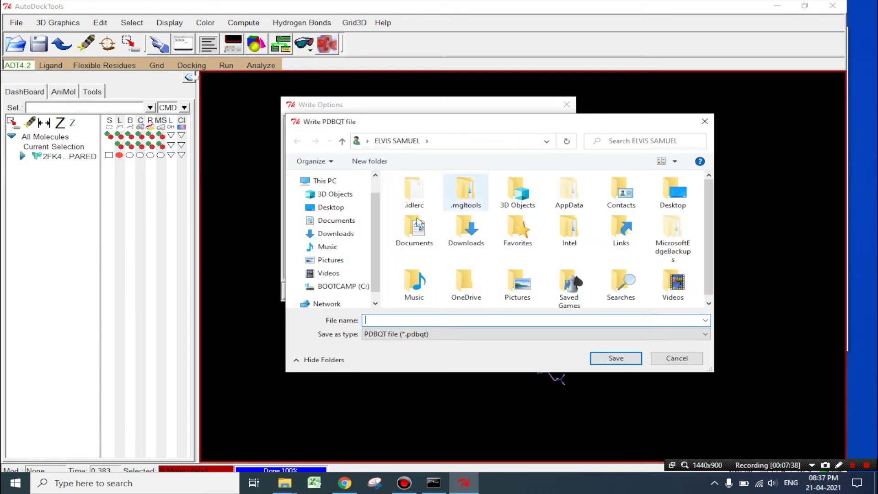
{"action": "left_click", "coordinate": [341, 208]}
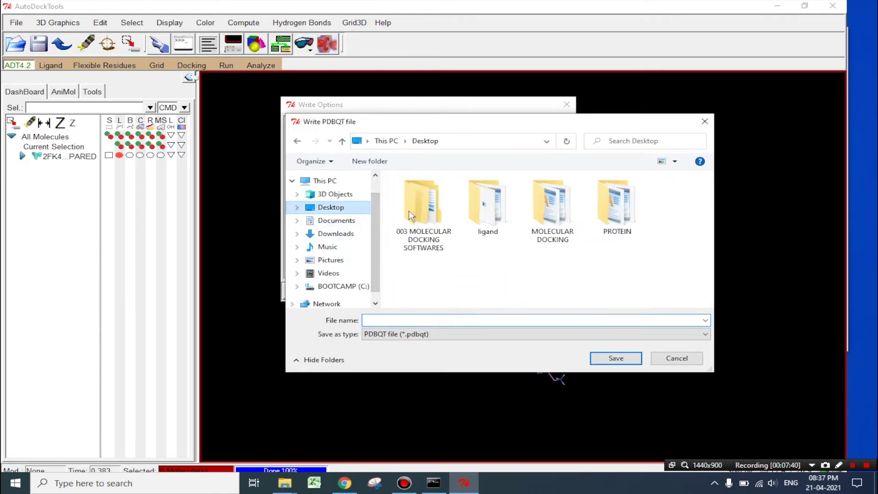
{"action": "left_click", "coordinate": [554, 221]}
{"action": "double_click", "coordinate": [554, 221]}
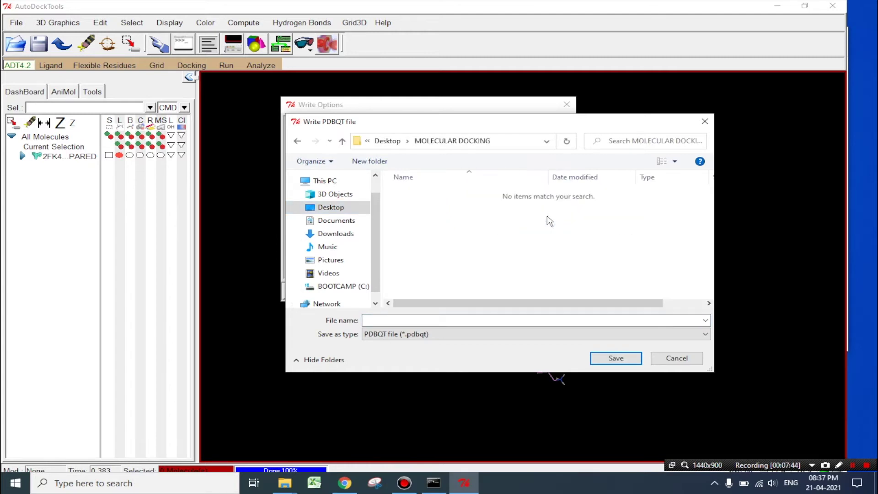
{"action": "left_click", "coordinate": [417, 319]}
{"action": "type", "text": "2"}
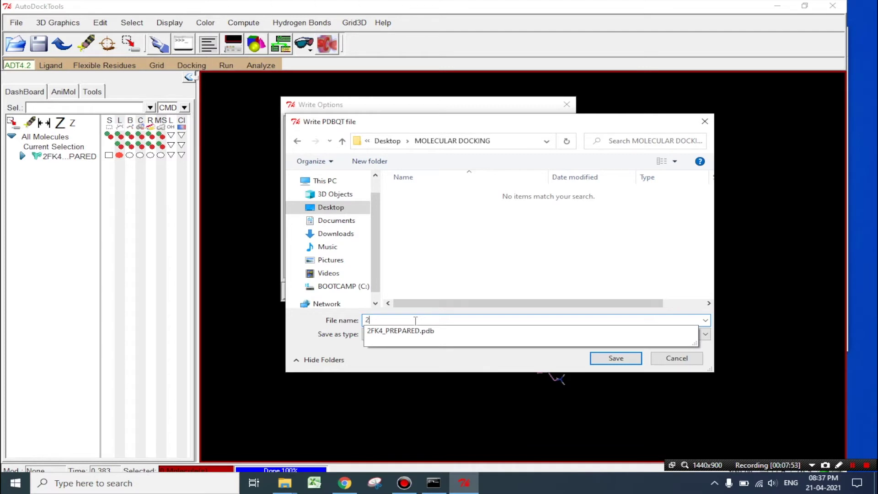
{"action": "type", "text": "FK4."}
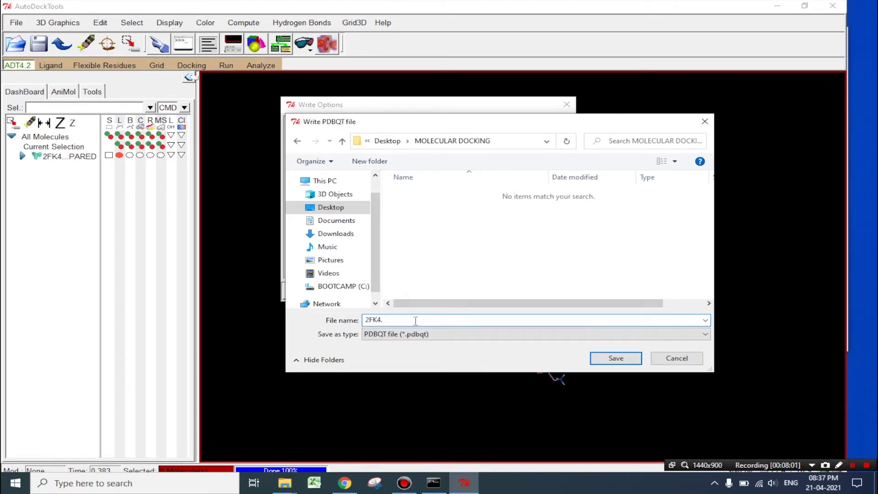
{"action": "type", "text": "pdbqt"}
{"action": "left_click", "coordinate": [606, 359]}
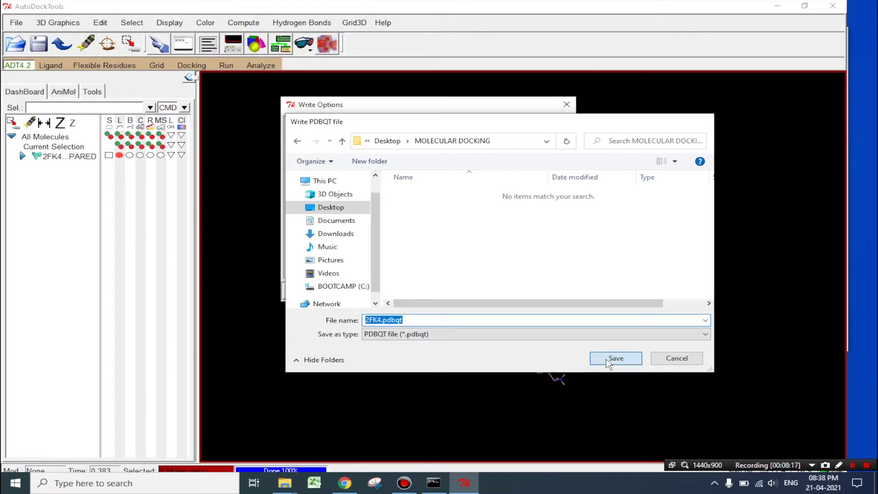
Add the PDB records from AUTHOR through END, enable Sort Nodes and Save Transformed Coords, and write the PDBQT file.
{"action": "left_click_drag", "start_coordinate": [324, 177], "coordinate": [350, 178]}
{"action": "left_click_drag", "start_coordinate": [373, 194], "coordinate": [374, 188]}
{"action": "left_click", "coordinate": [396, 207]}
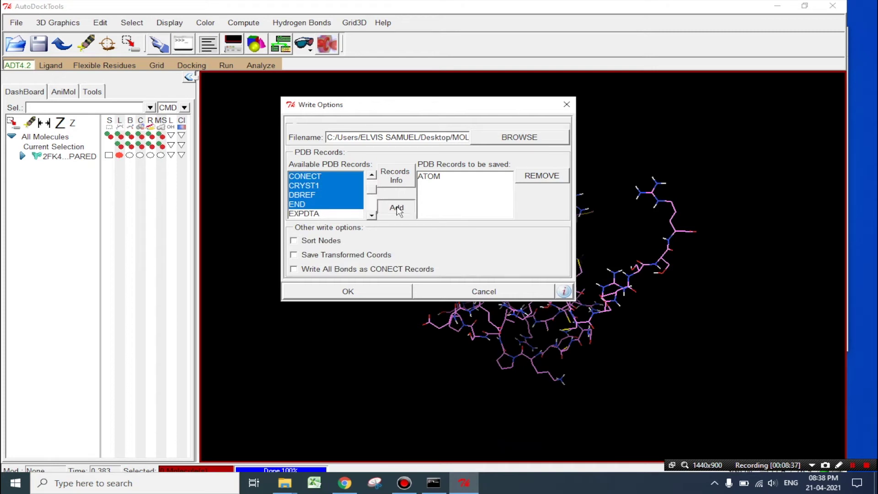
{"action": "mouse_move", "coordinate": [510, 185]}
{"action": "left_mouse_down"}
{"action": "mouse_move", "coordinate": [515, 202]}
{"action": "mouse_move", "coordinate": [510, 185]}
{"action": "left_mouse_up"}
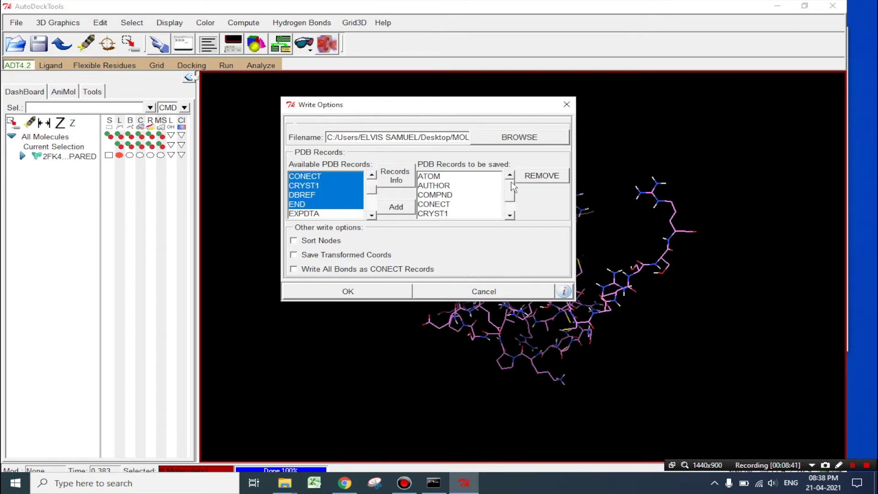
{"action": "left_click", "coordinate": [294, 242]}
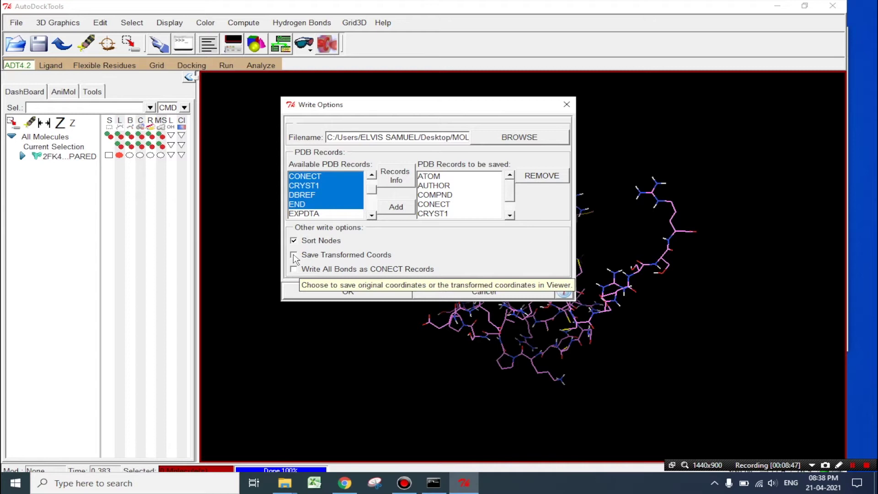
{"action": "left_click", "coordinate": [294, 256]}
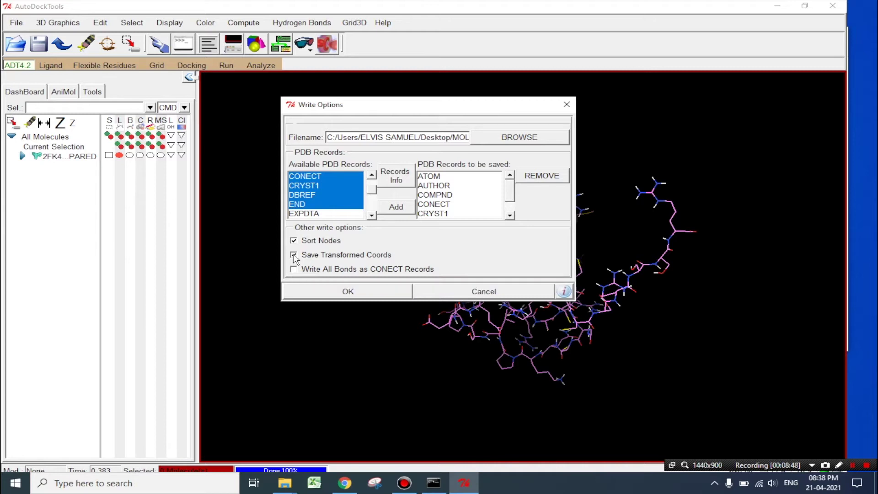
{"action": "left_click", "coordinate": [348, 292]}
Check the MOLECULAR DOCKING folder for the saved 2FK4 PDBQT file, then return to AutoDockTools.
{"action": "left_click", "coordinate": [777, 6]}
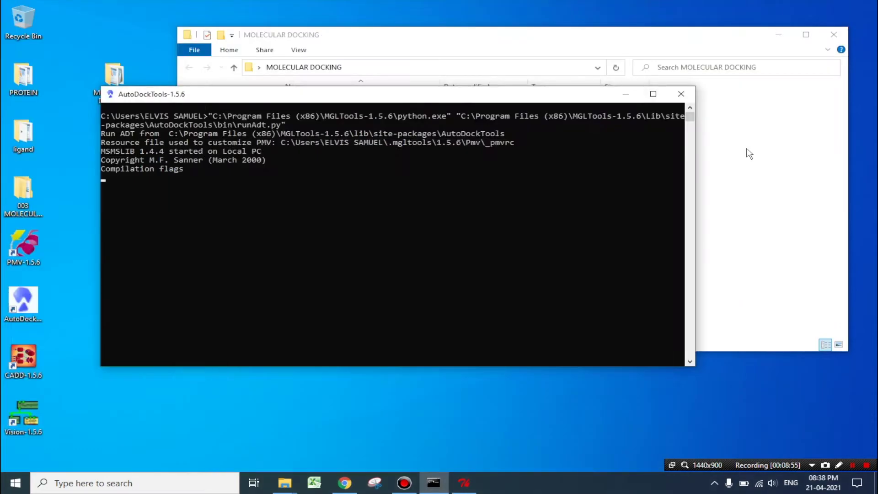
{"action": "left_click", "coordinate": [749, 154]}
{"action": "left_click", "coordinate": [326, 116]}
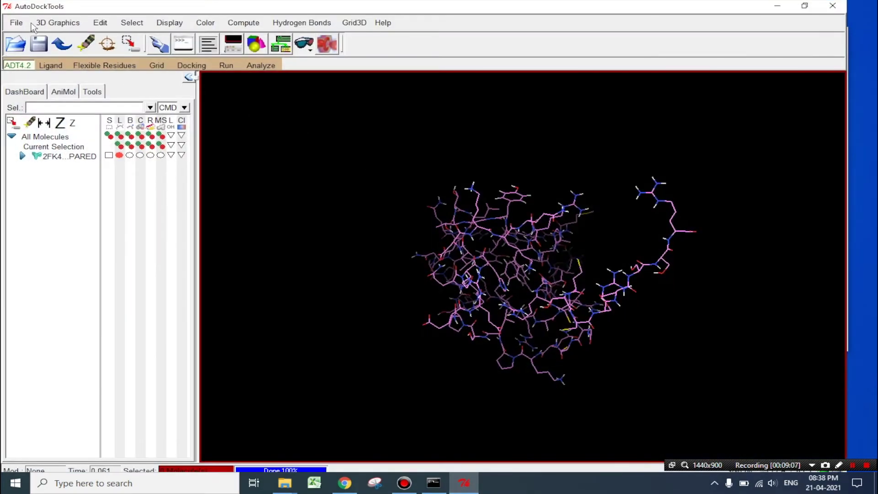
Load the PDB file 1 from the MOLECULAR DOCKING folder as the AutoDock4 ligand, listing all file types, and accept its setup summary.
{"action": "left_click", "coordinate": [50, 67]}
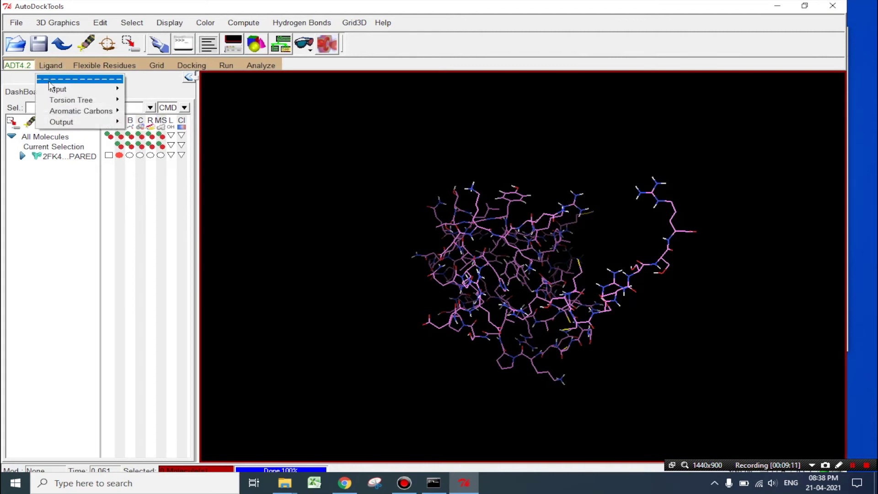
{"action": "mouse_move", "coordinate": [52, 90]}
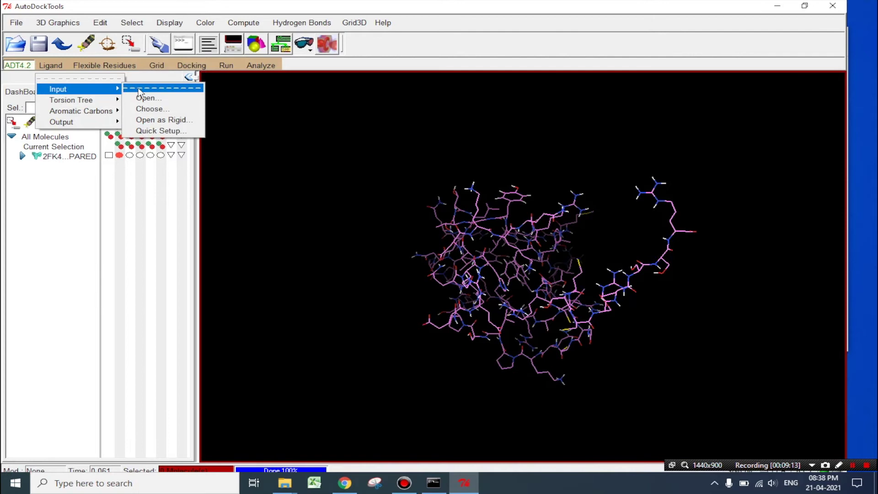
{"action": "left_click", "coordinate": [149, 100]}
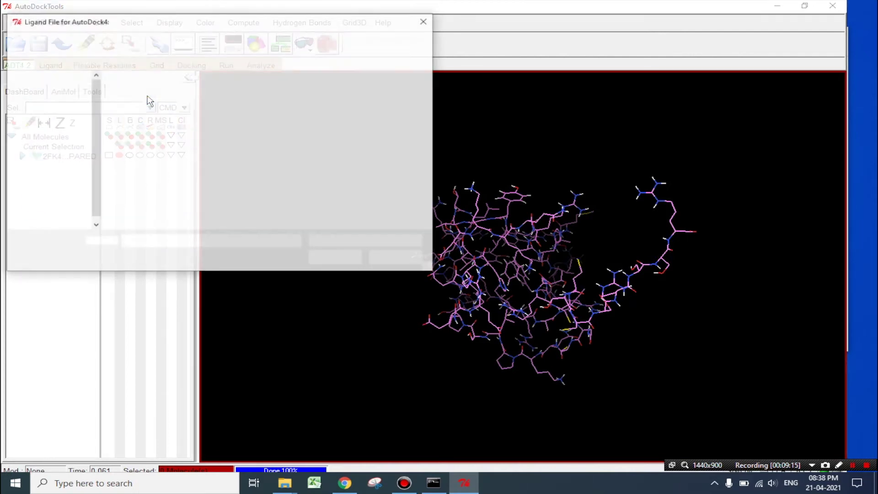
{"action": "double_click", "coordinate": [273, 105]}
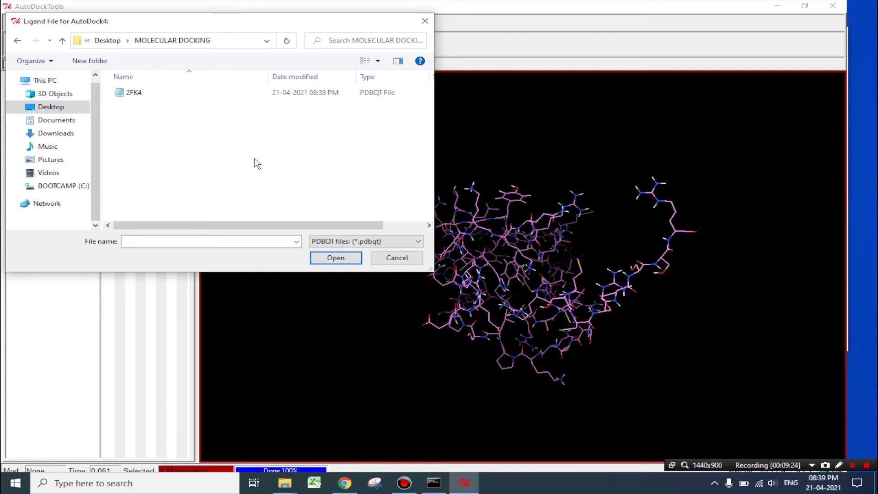
{"action": "left_click", "coordinate": [346, 247]}
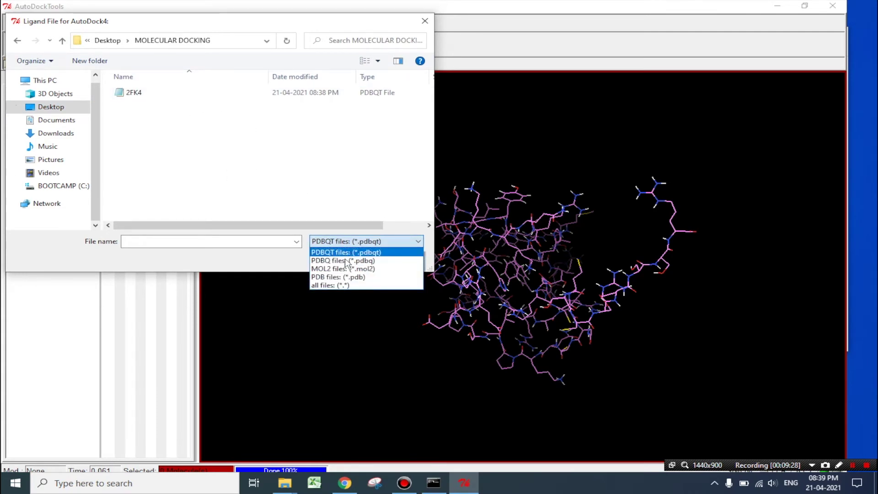
{"action": "left_click", "coordinate": [333, 284]}
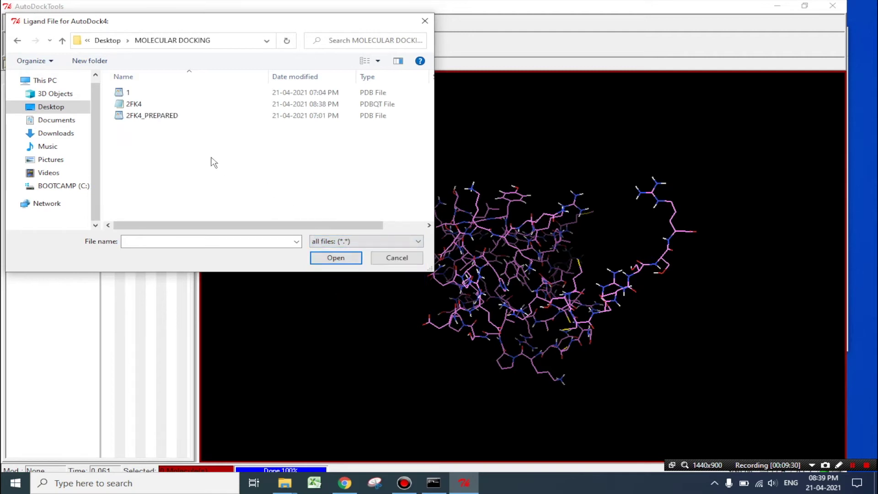
{"action": "left_click", "coordinate": [174, 96]}
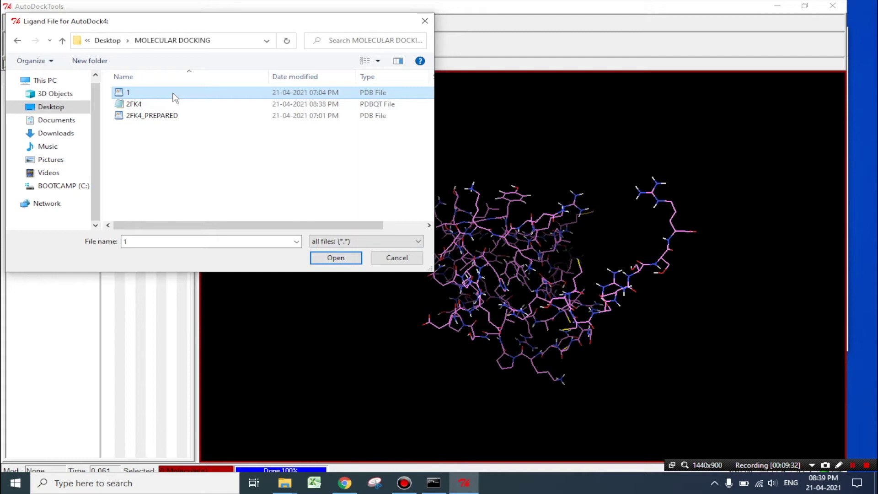
{"action": "left_click", "coordinate": [336, 258]}
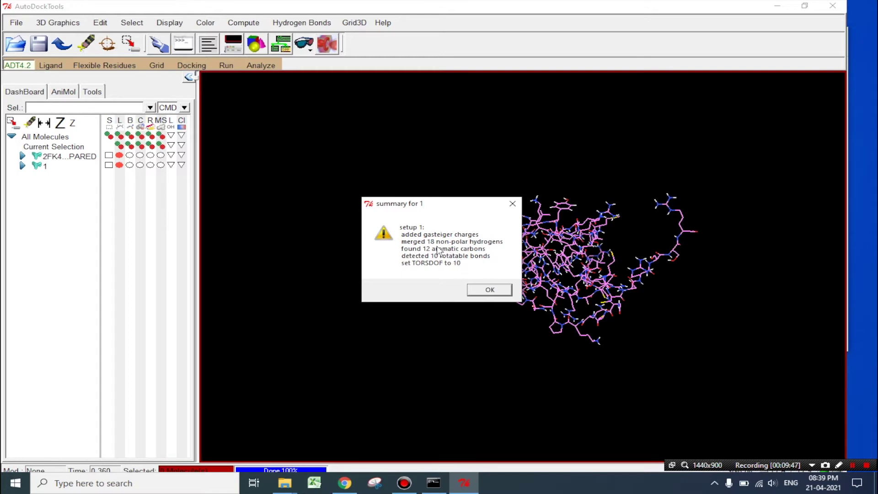
{"action": "left_click", "coordinate": [485, 289]}
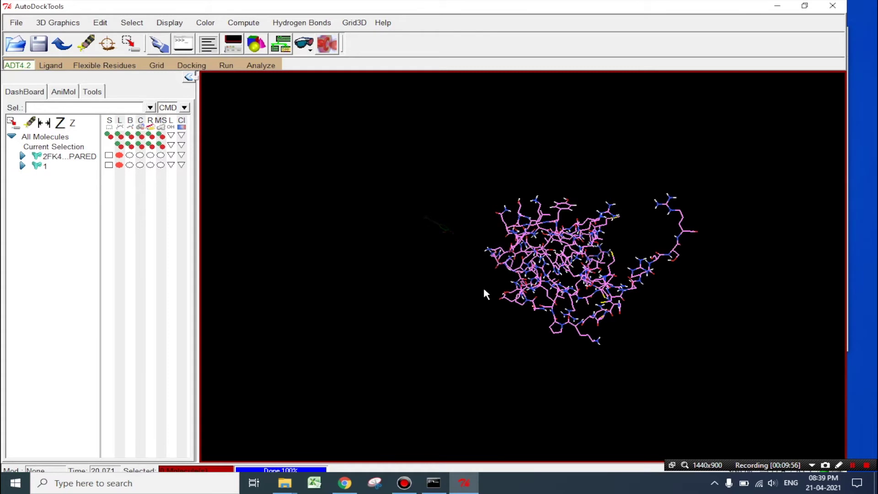
Inspect ligand 1 alongside the 2FK4_PREPARED protein from several angles in the 3D viewer.
{"action": "left_click_drag", "start_coordinate": [653, 206], "coordinate": [771, 281]}
{"action": "left_click_drag", "start_coordinate": [403, 191], "coordinate": [473, 340]}
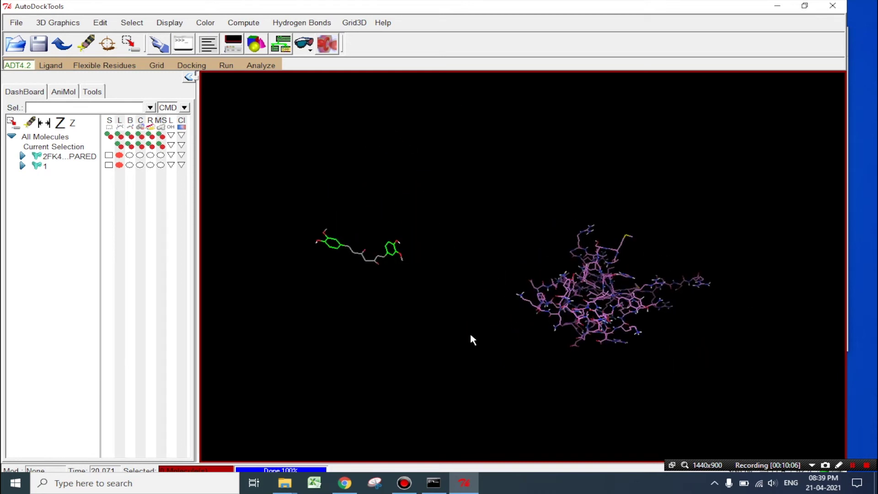
{"action": "left_click_drag", "start_coordinate": [461, 308], "coordinate": [394, 307]}
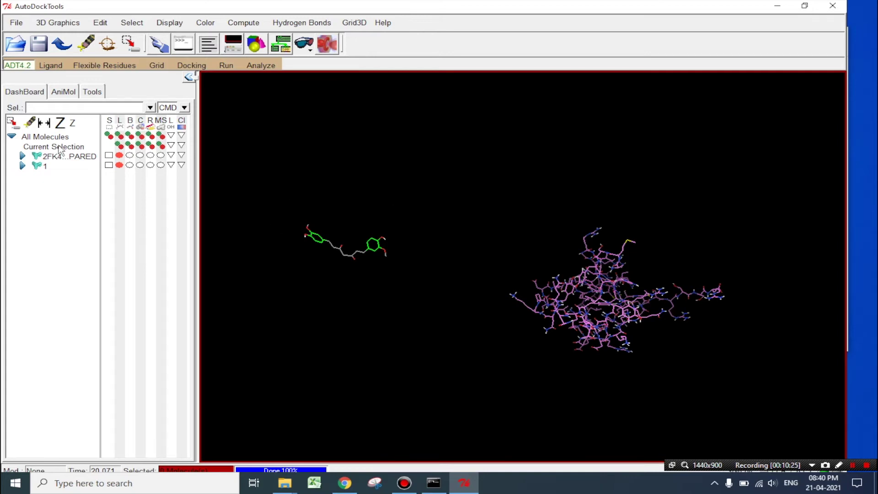
Detect the root of ligand 1's torsion tree and run Choose Root for the ligand.
{"action": "left_click", "coordinate": [51, 65]}
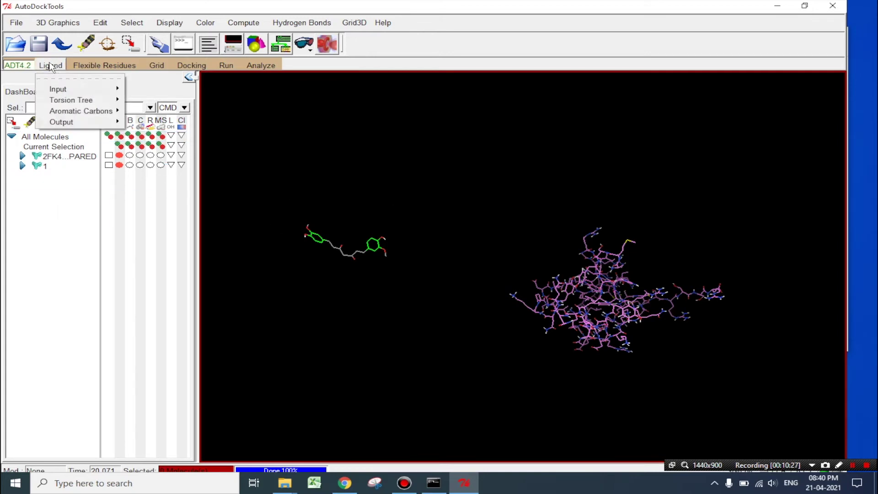
{"action": "mouse_move", "coordinate": [83, 101]}
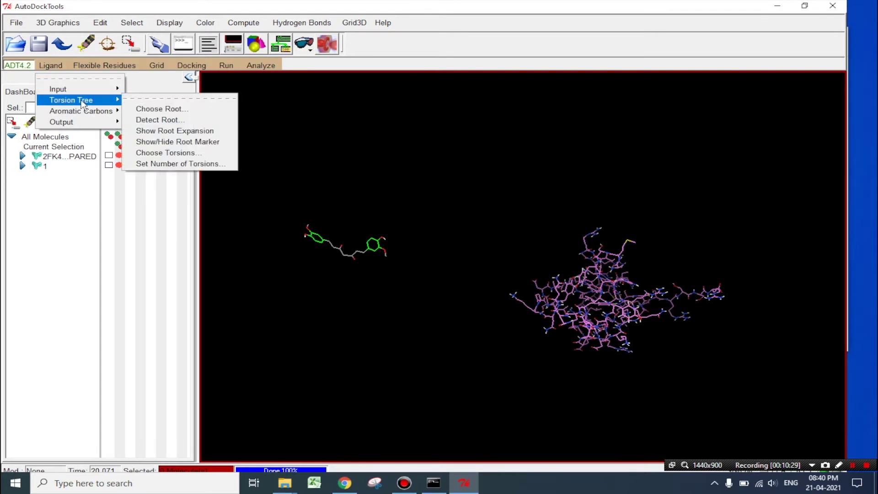
{"action": "left_click", "coordinate": [147, 120]}
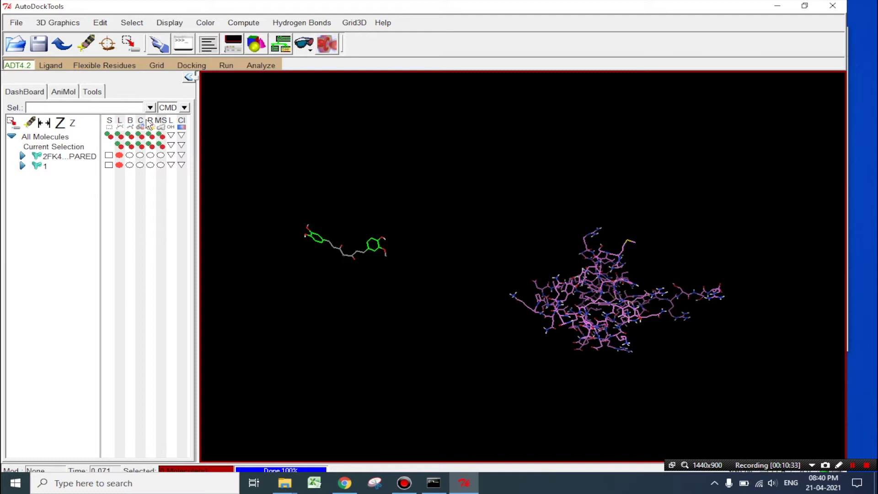
{"action": "left_click", "coordinate": [53, 67]}
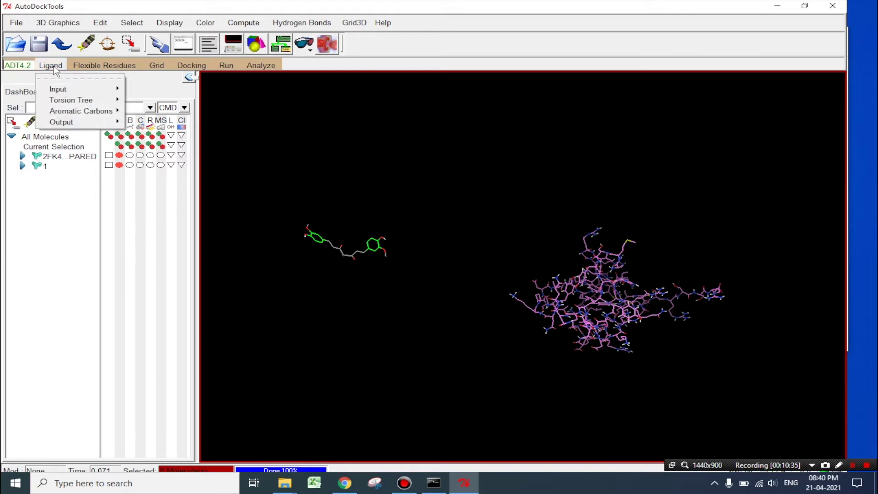
{"action": "mouse_move", "coordinate": [73, 100]}
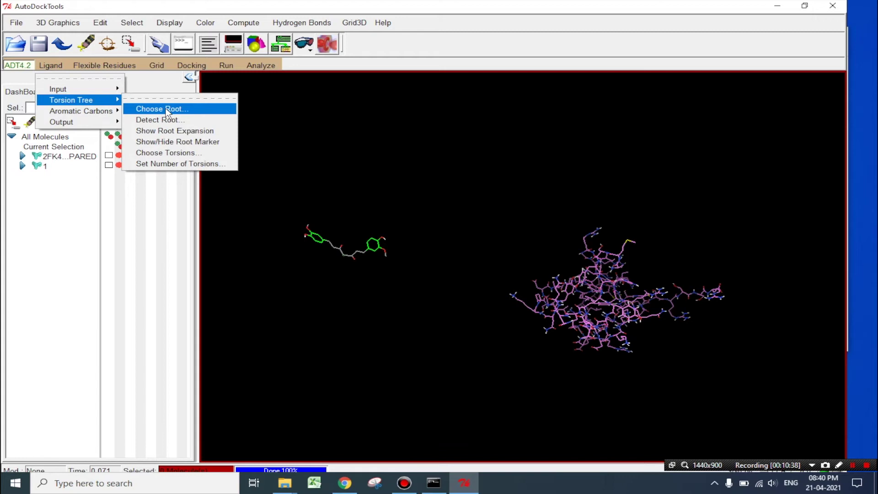
{"action": "left_click", "coordinate": [168, 109]}
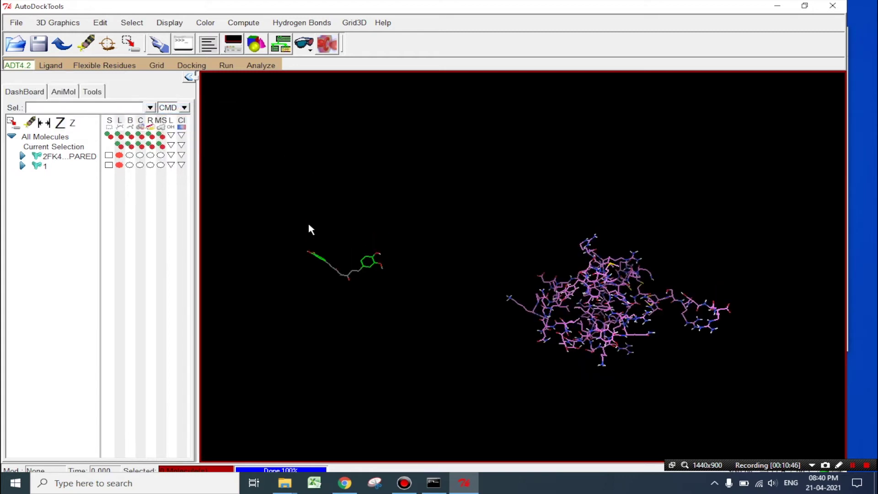
Save the ligand as a PDBQT file named 1 in the MOLECULAR DOCKING folder on the Desktop.
{"action": "left_click", "coordinate": [45, 67]}
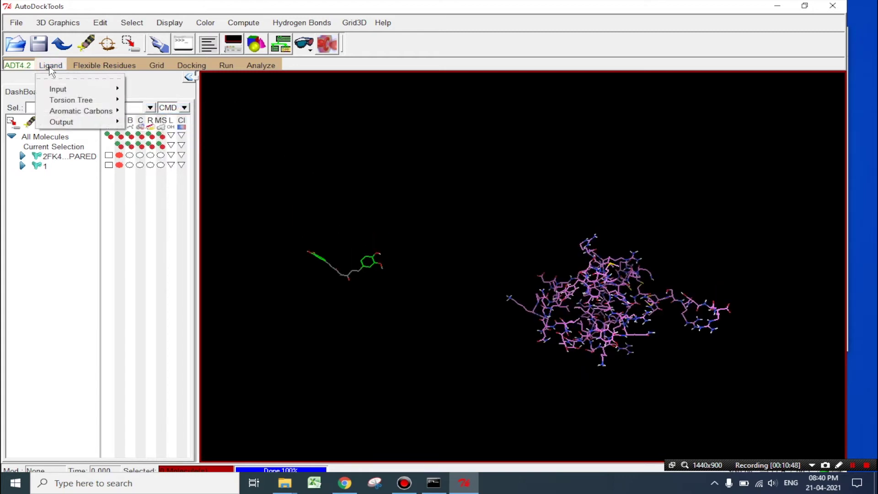
{"action": "mouse_move", "coordinate": [67, 124]}
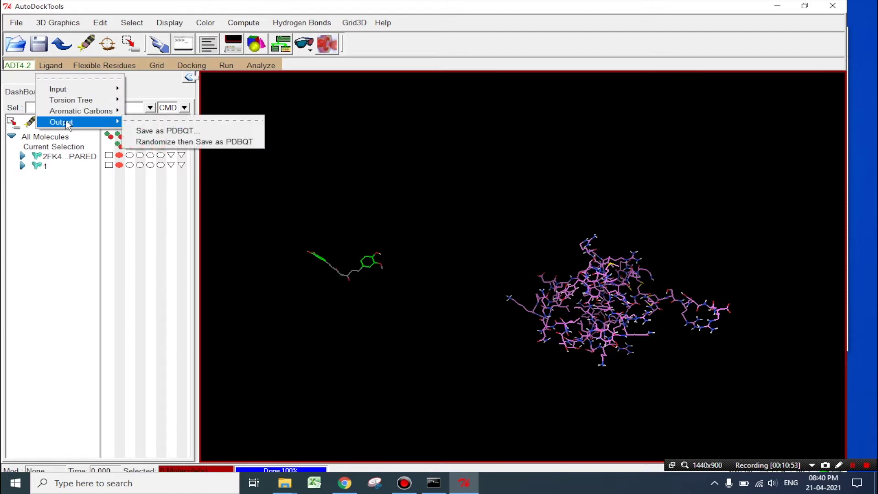
{"action": "left_click", "coordinate": [149, 131]}
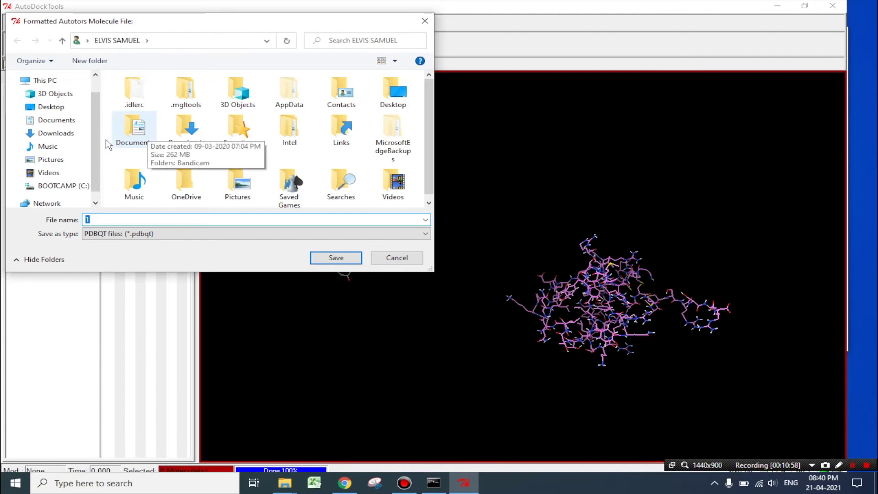
{"action": "left_click", "coordinate": [68, 109]}
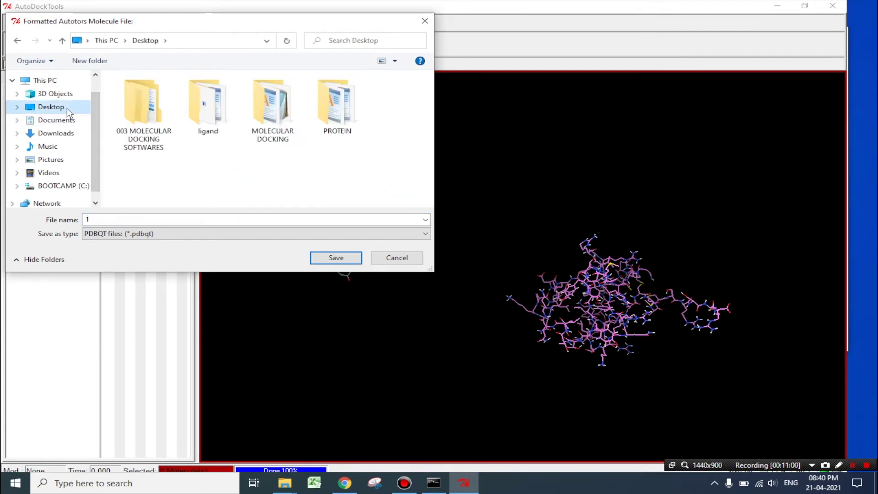
{"action": "double_click", "coordinate": [273, 123]}
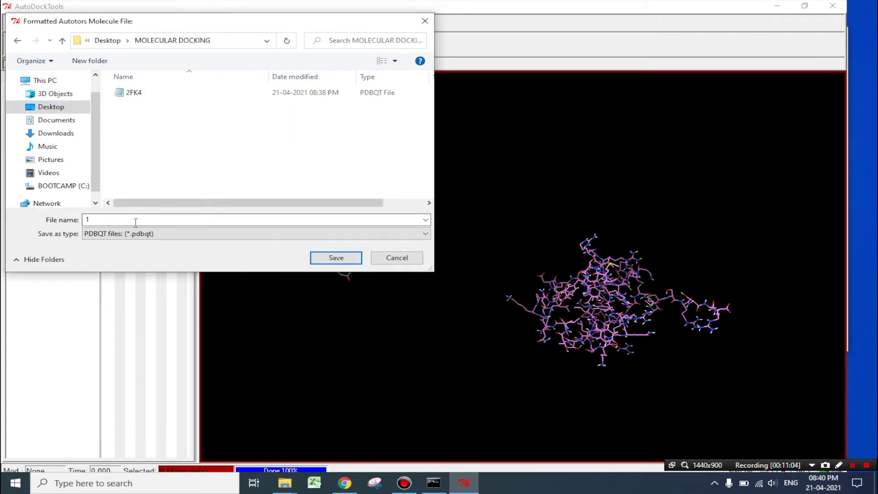
{"action": "left_click", "coordinate": [162, 234]}
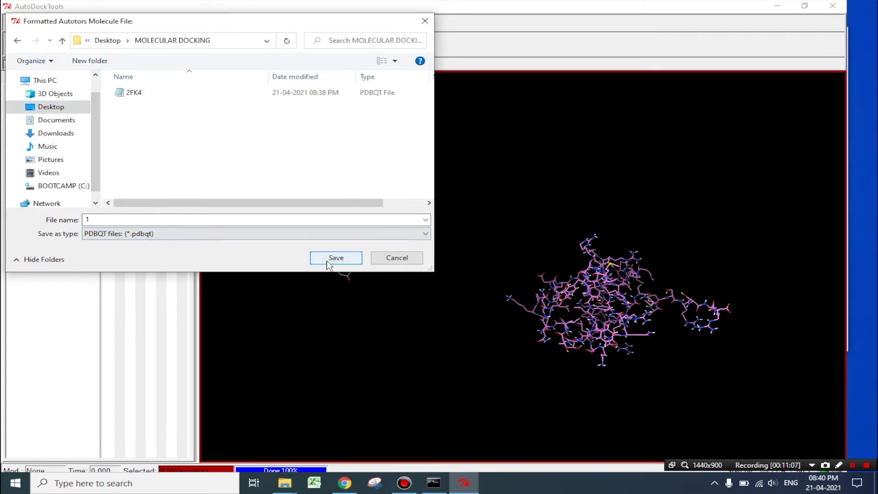
{"action": "left_click", "coordinate": [143, 221]}
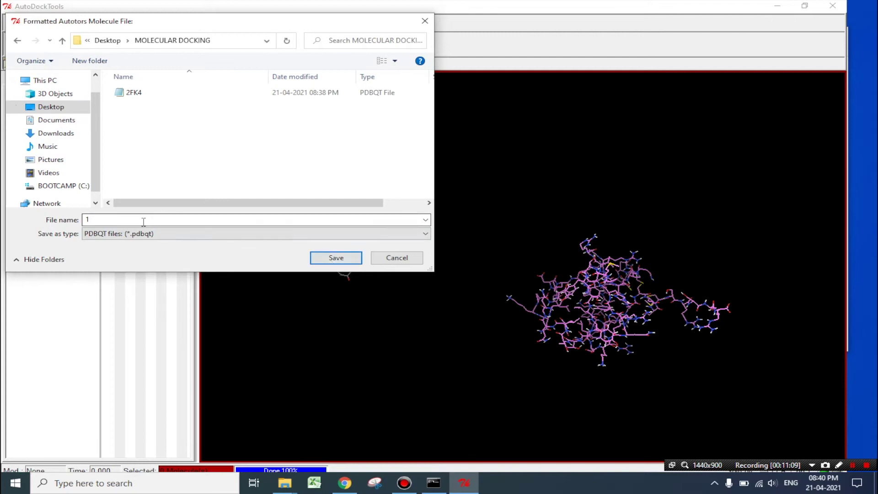
{"action": "left_click", "coordinate": [341, 259]}
Check the MOLECULAR DOCKING folder for the saved ligand PDBQT file, and return to AutoDockTools to view both molecules from another angle.
{"action": "left_click", "coordinate": [787, 10]}
{"action": "left_click", "coordinate": [360, 117]}
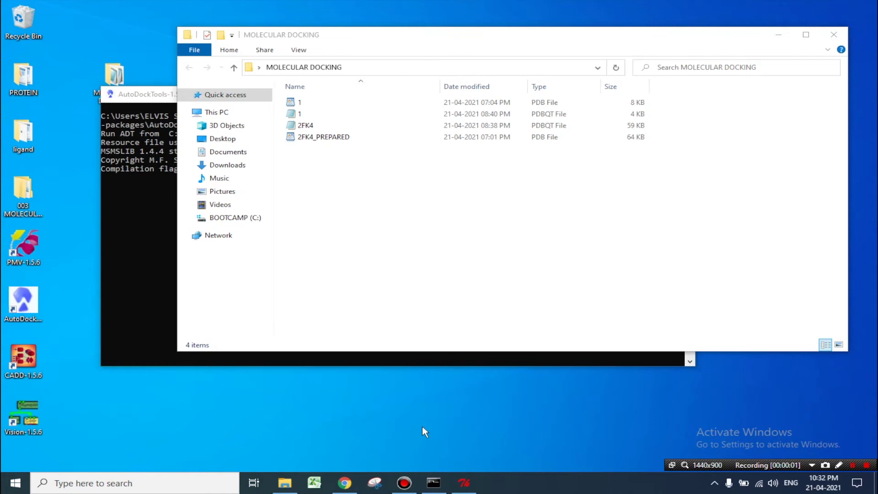
{"action": "left_click", "coordinate": [467, 484]}
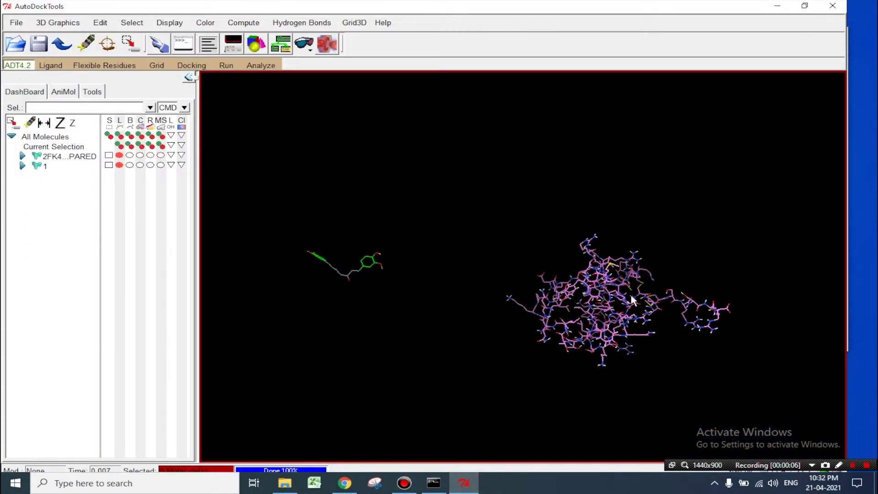
{"action": "left_click_drag", "start_coordinate": [617, 329], "coordinate": [537, 182]}
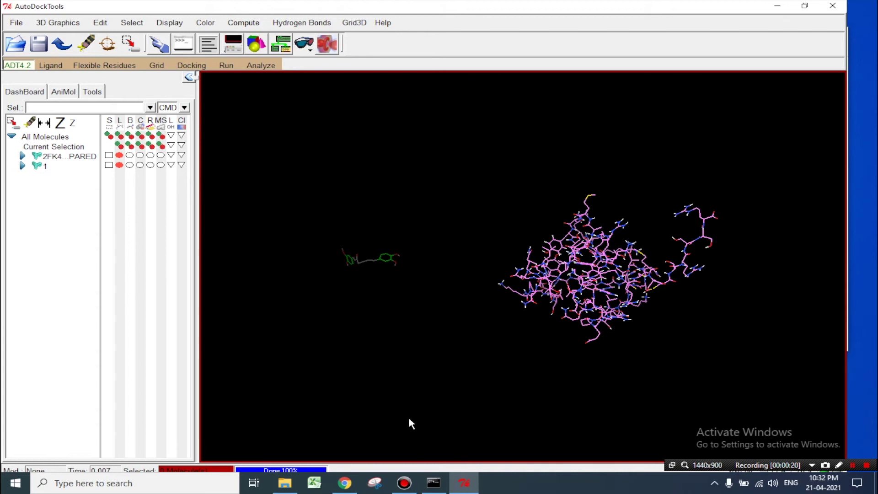
Switch to Chrome, search Google for METAPOCKET, and open the metaPocket 2.0 home page.
{"action": "mouse_move", "coordinate": [353, 480]}
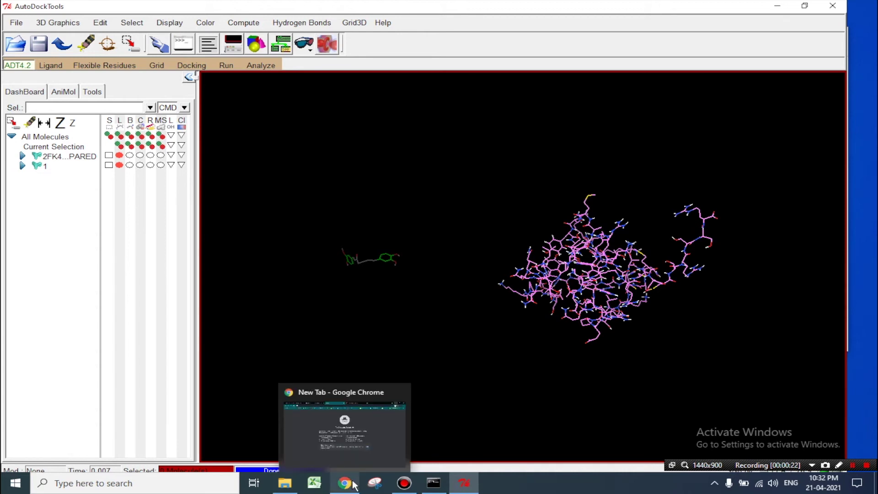
{"action": "left_click", "coordinate": [354, 483]}
{"action": "type", "text": "ME"}
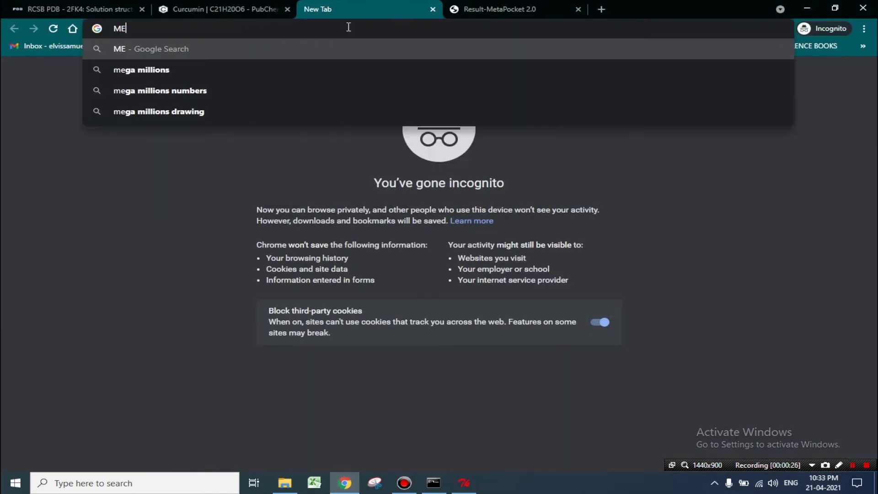
{"action": "type", "text": "TAPOCKET"}
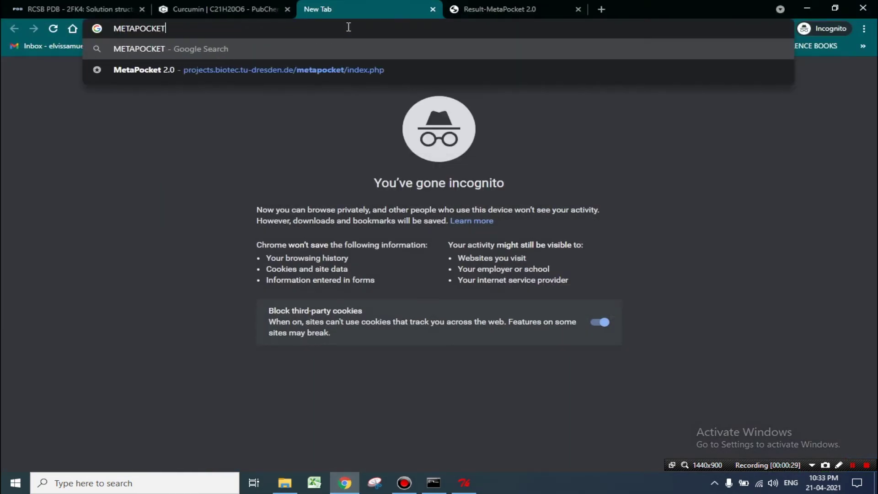
{"action": "key", "text": "Return"}
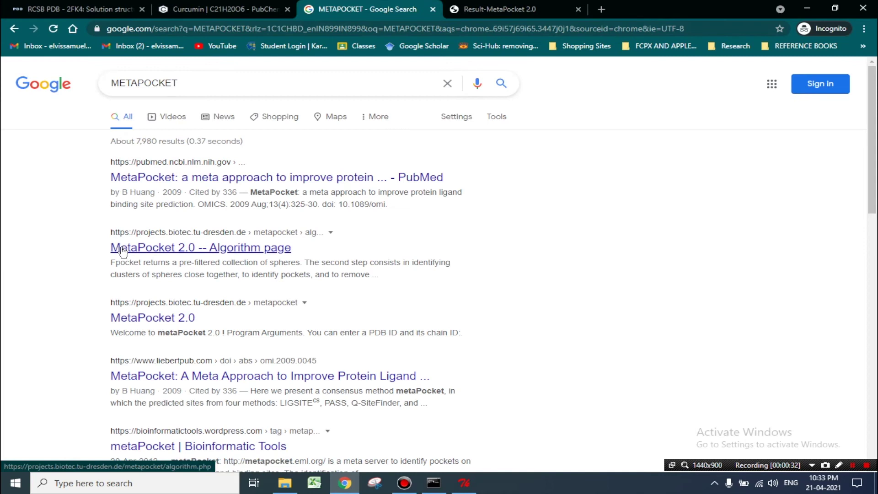
{"action": "right_click", "coordinate": [124, 248]}
{"action": "left_click", "coordinate": [114, 252]}
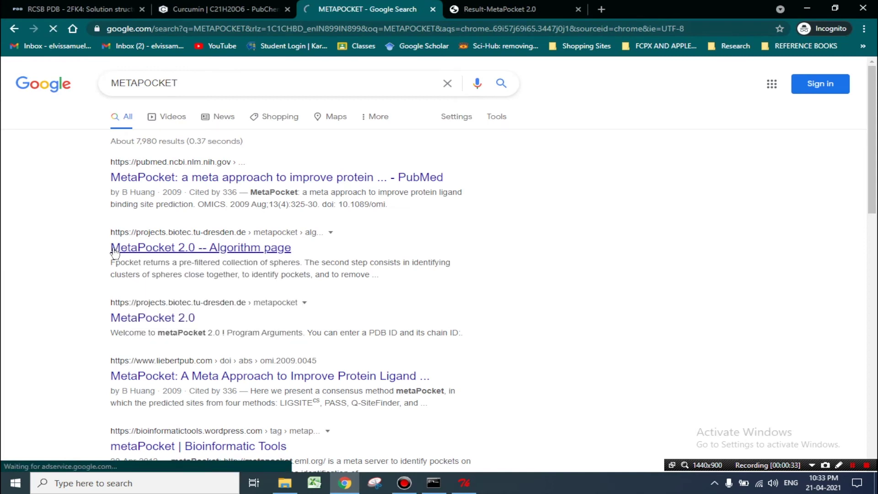
{"action": "left_click", "coordinate": [114, 251]}
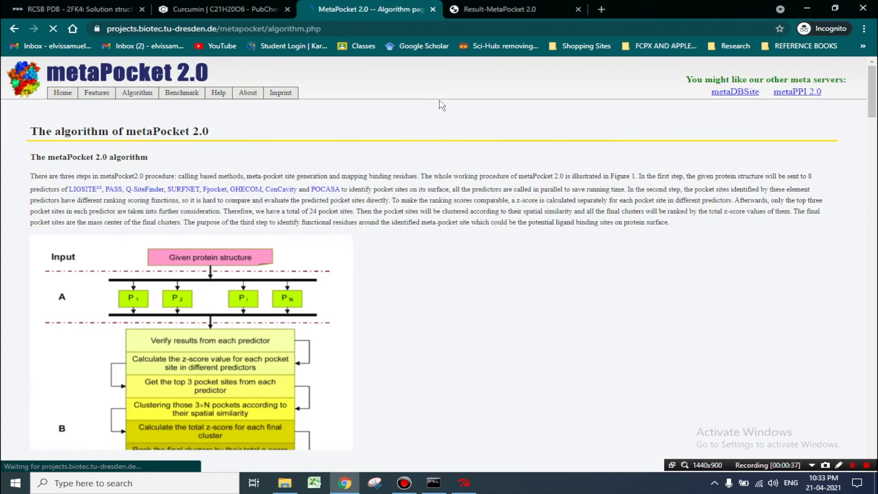
{"action": "left_click", "coordinate": [55, 94]}
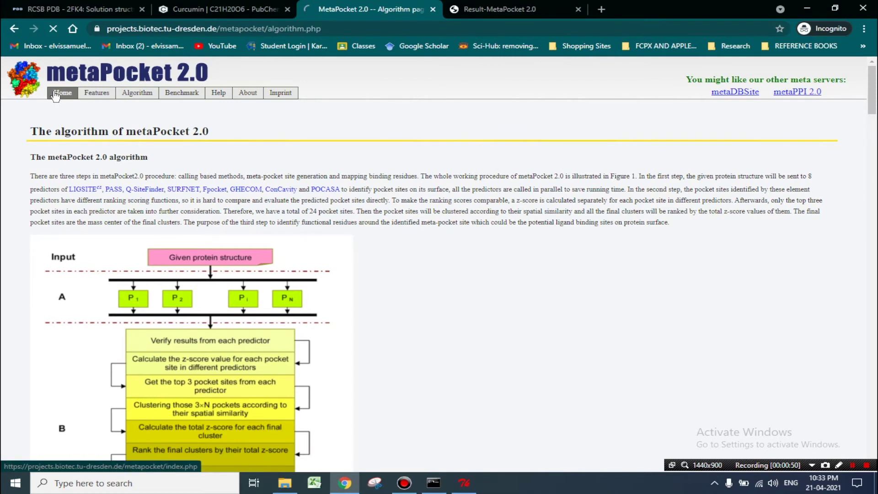
Submit PDB ID 2FK4 to metaPocket 2.0 to find pockets, and open the job's results link.
{"action": "left_click", "coordinate": [262, 199]}
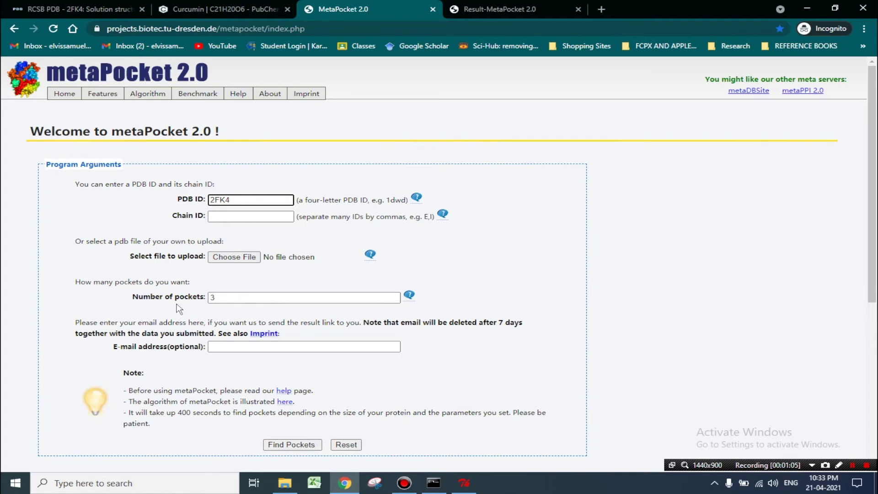
{"action": "left_click", "coordinate": [271, 446]}
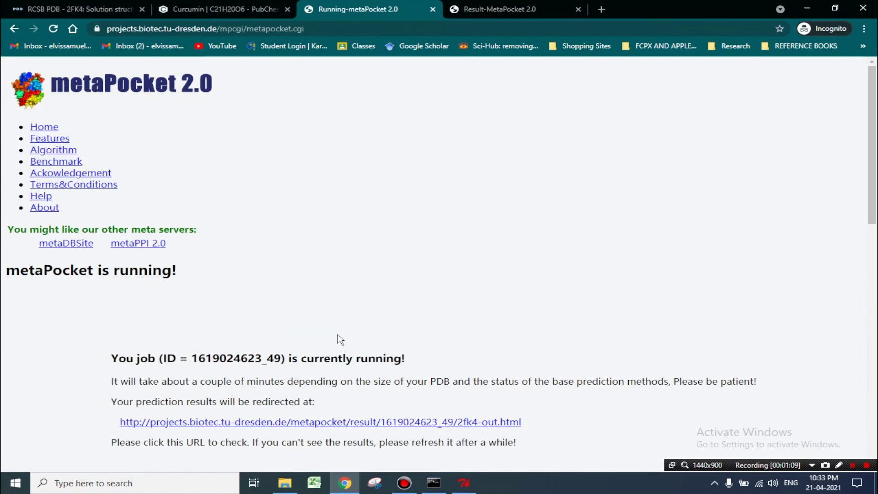
{"action": "scroll", "coordinate": [433, 295], "scroll_direction": "down", "scroll_amount": 3}
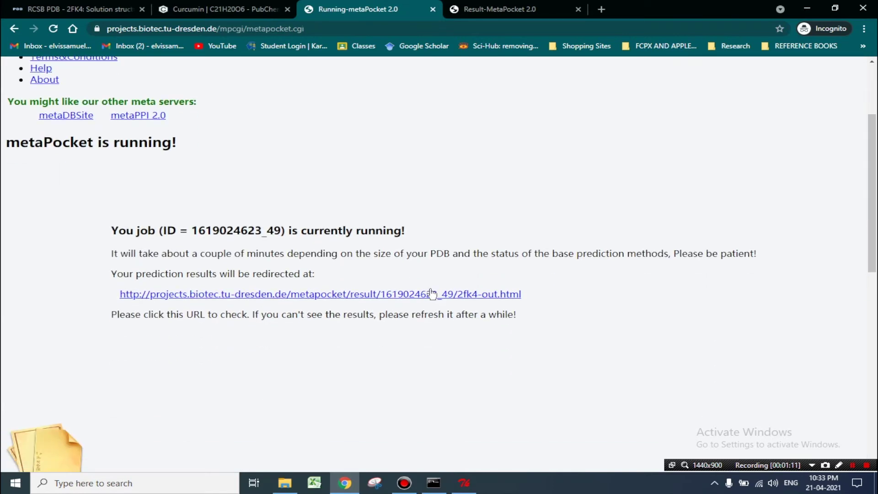
{"action": "left_click", "coordinate": [433, 294]}
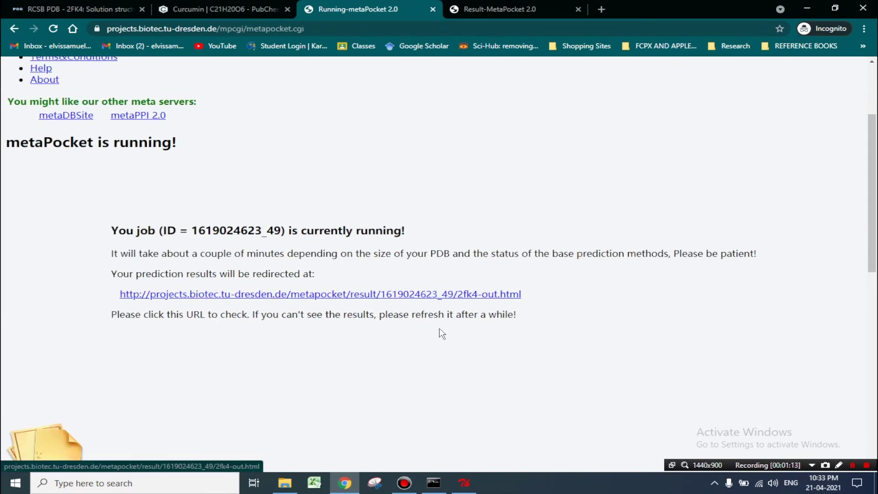
Switch to AutoDockTools and choose 2FK4_PREPARED as the grid macromolecule, accepting the initialization warning.
{"action": "mouse_move", "coordinate": [466, 483]}
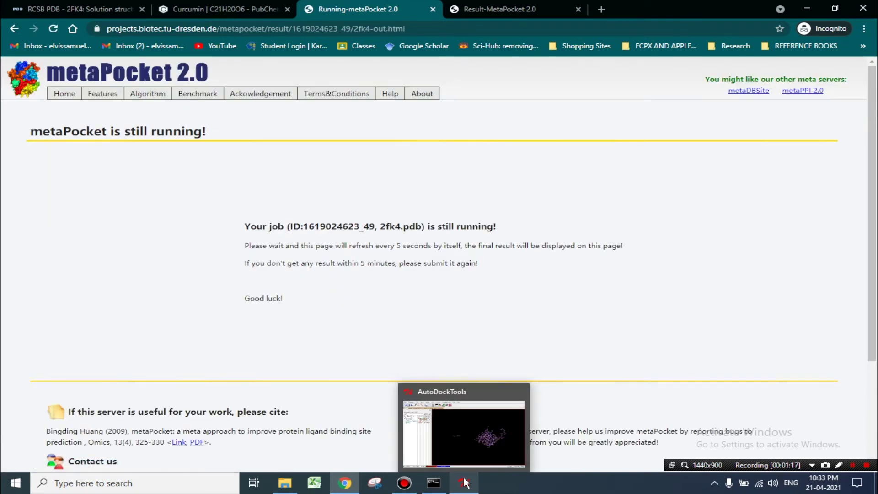
{"action": "left_click", "coordinate": [465, 483]}
{"action": "left_click_drag", "start_coordinate": [473, 318], "coordinate": [525, 233]}
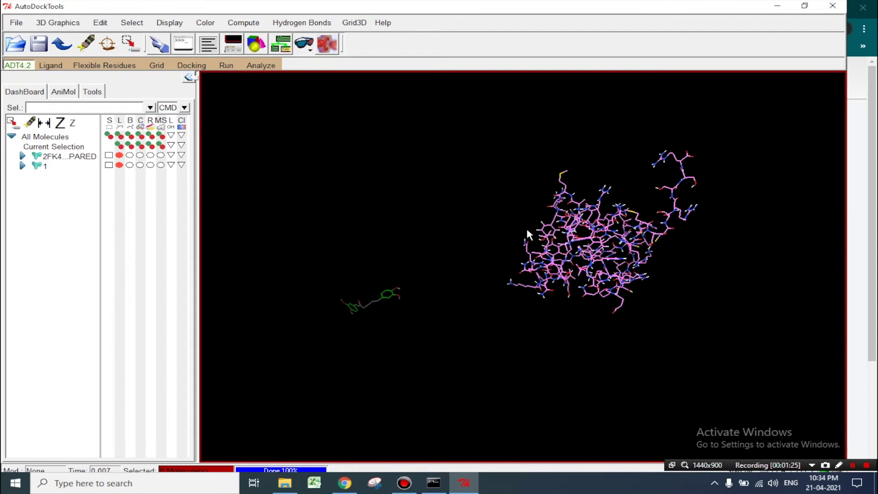
{"action": "left_click", "coordinate": [156, 66]}
{"action": "mouse_move", "coordinate": [178, 102]}
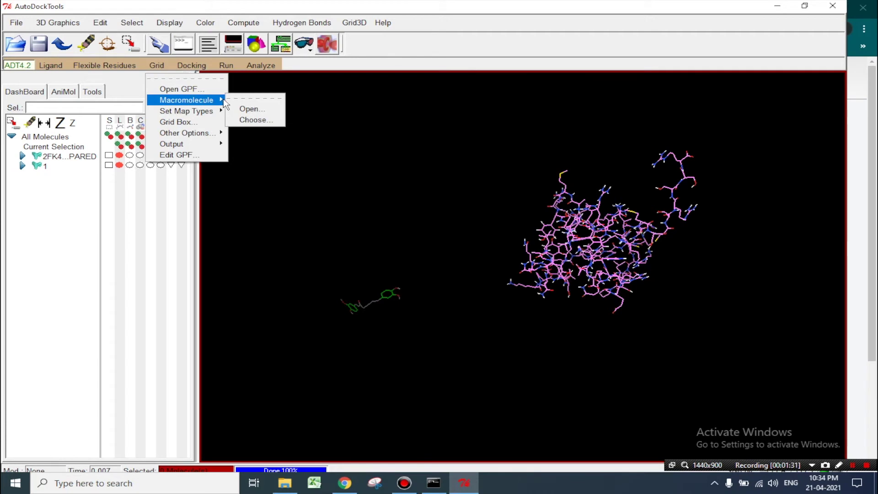
{"action": "left_click", "coordinate": [253, 120]}
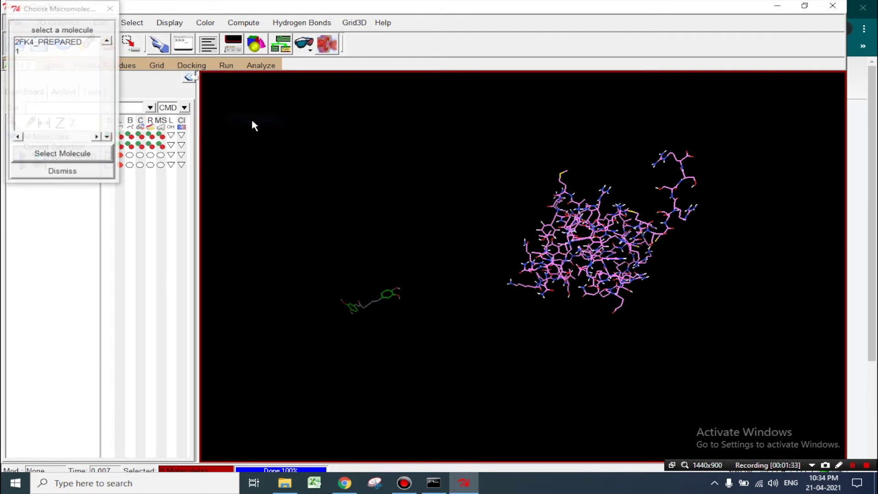
{"action": "left_click", "coordinate": [69, 42]}
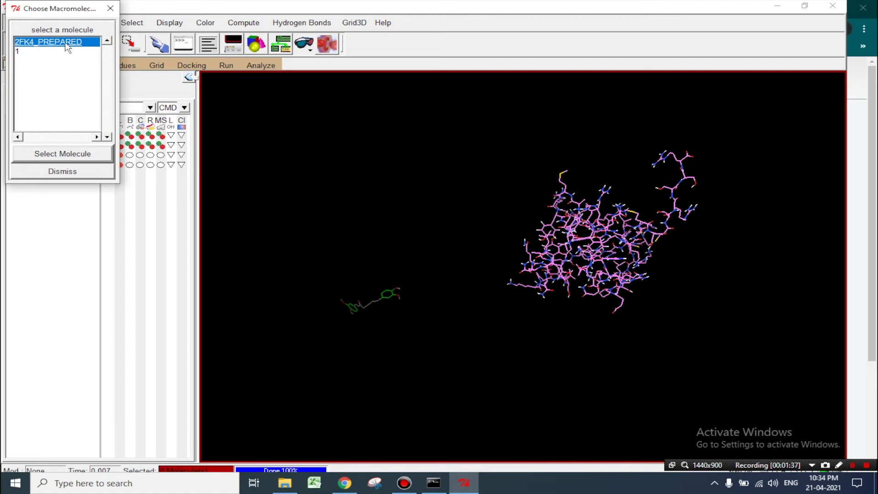
{"action": "left_click", "coordinate": [60, 154]}
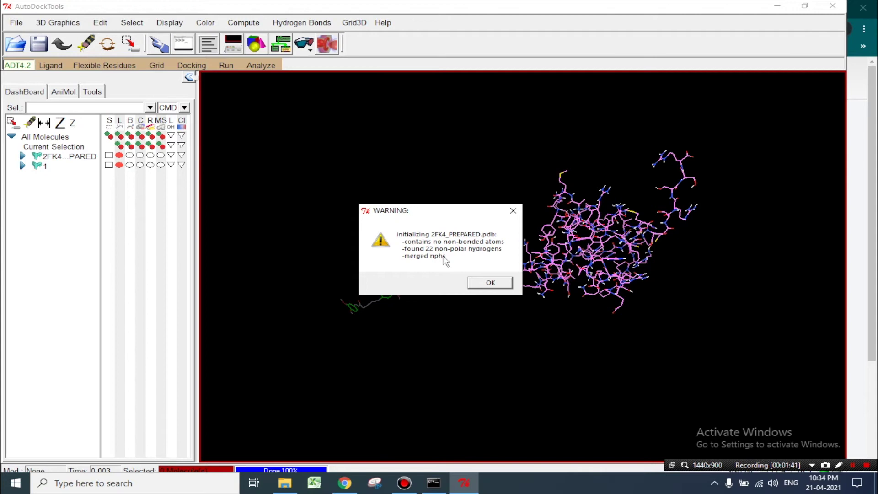
{"action": "left_click", "coordinate": [490, 284]}
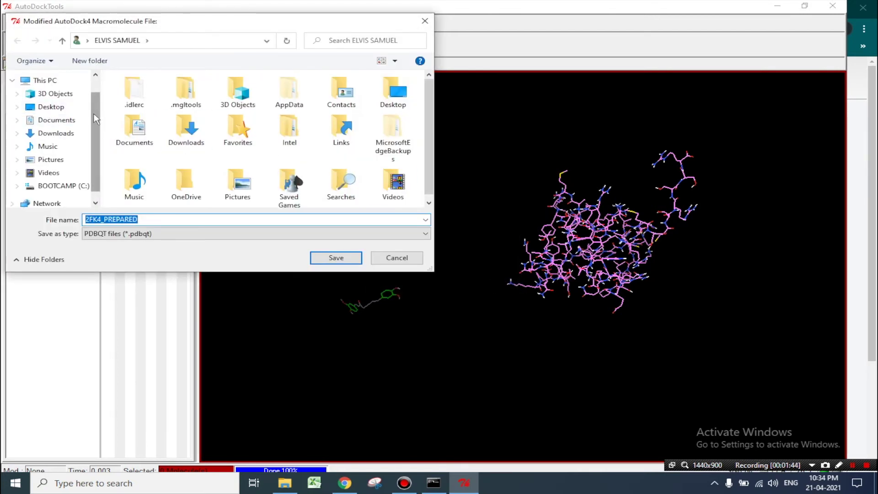
Save the macromolecule as 2FK4.pdbqt in the Desktop's MOLECULAR DOCKING folder, replacing the existing file.
{"action": "left_click_drag", "start_coordinate": [94, 113], "coordinate": [97, 132]}
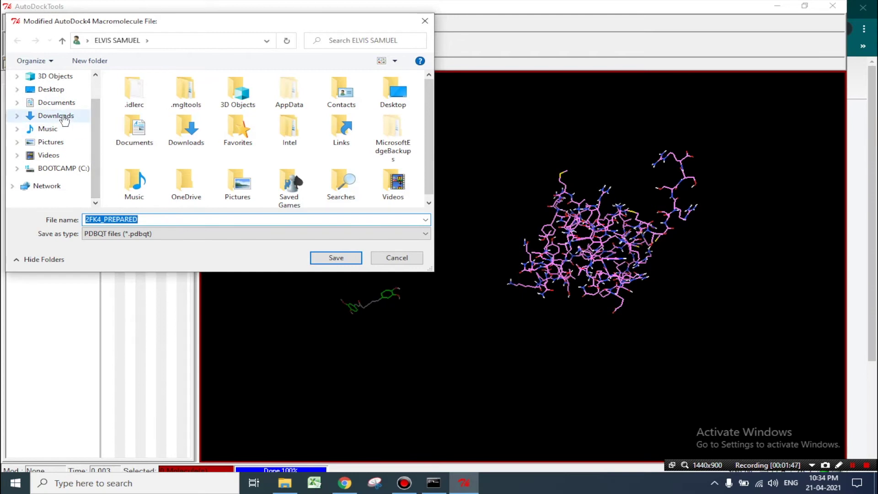
{"action": "left_click", "coordinate": [61, 89]}
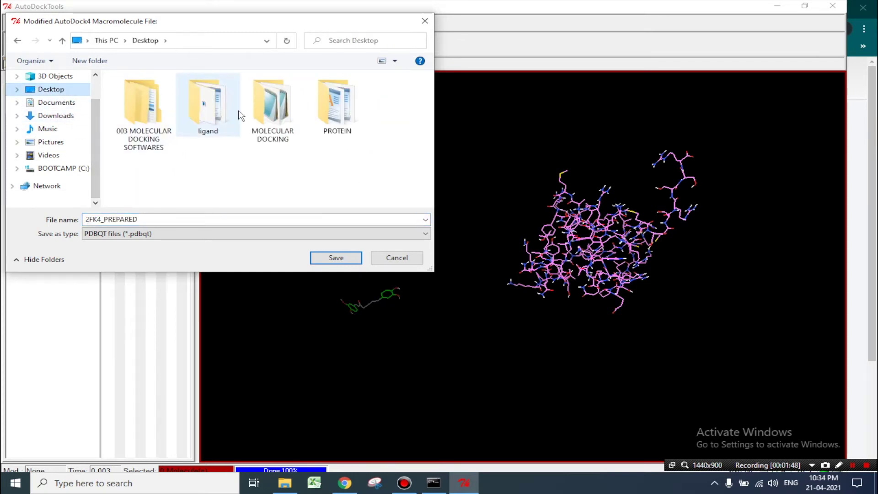
{"action": "left_click", "coordinate": [285, 114]}
{"action": "double_click", "coordinate": [284, 113]}
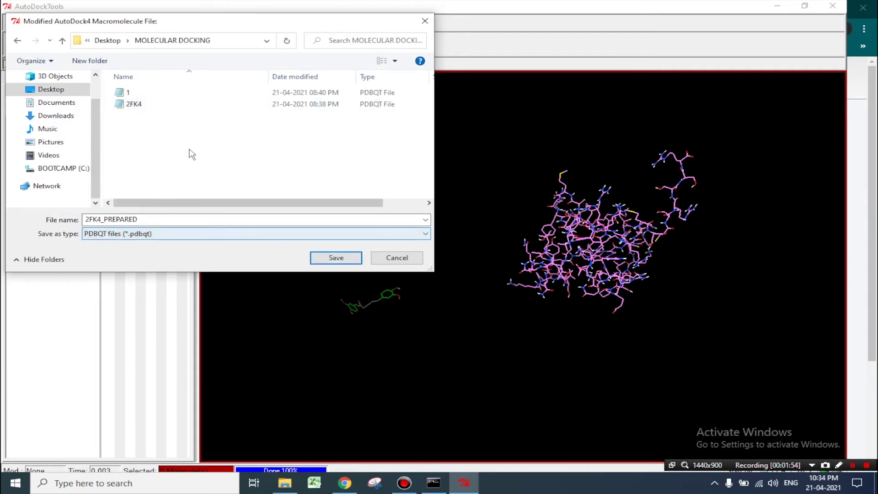
{"action": "left_click", "coordinate": [194, 220]}
{"action": "key", "text": "BackSpace"}
{"action": "key", "text": "BackSpace"}
{"action": "key", "text": "BackSpace"}
{"action": "key", "text": "BackSpace"}
{"action": "key", "text": "BackSpace"}
{"action": "key", "text": "BackSpace"}
{"action": "key", "text": "BackSpace"}
{"action": "key", "text": "BackSpace"}
{"action": "key", "text": "BackSpace"}
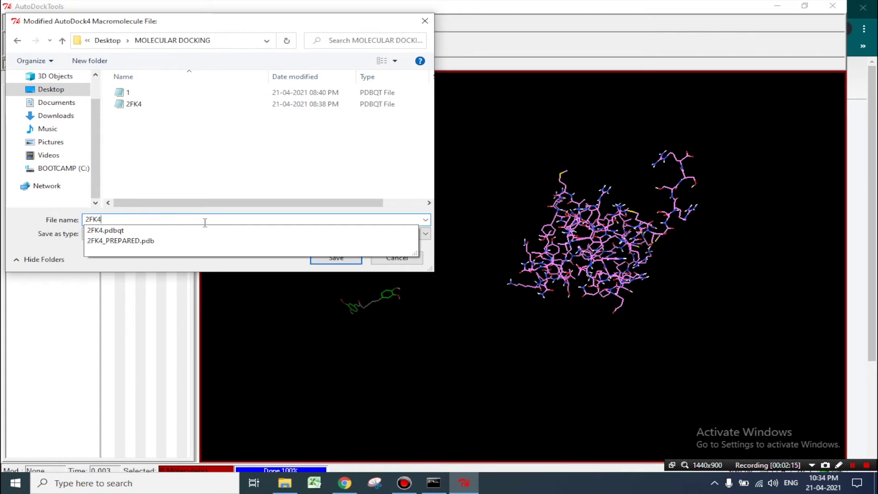
{"action": "type", "text": ".Pdb"}
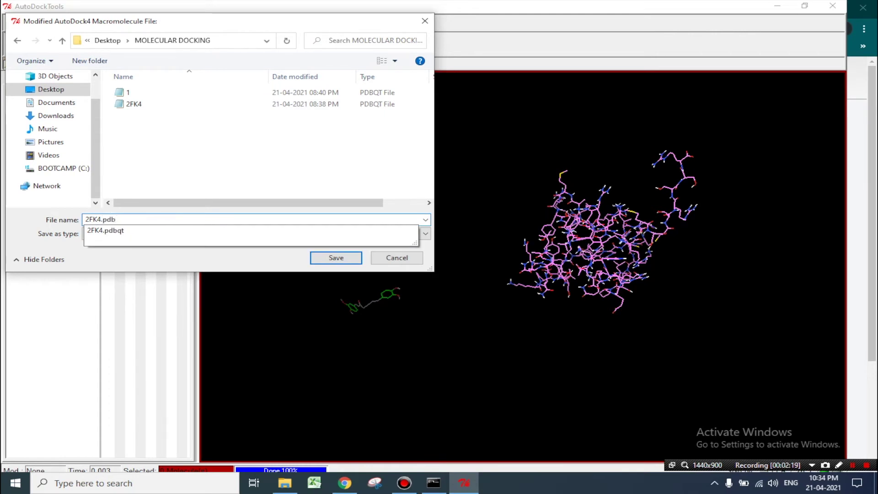
{"action": "type", "text": "qt"}
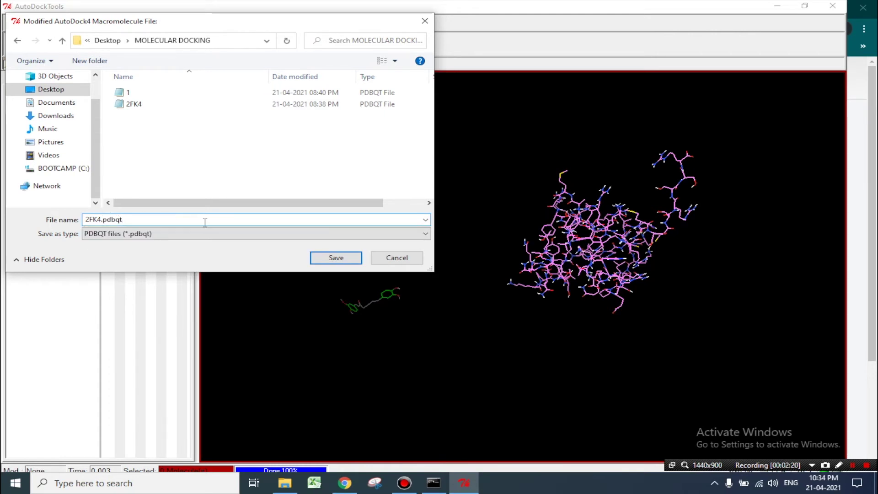
{"action": "left_click", "coordinate": [324, 259]}
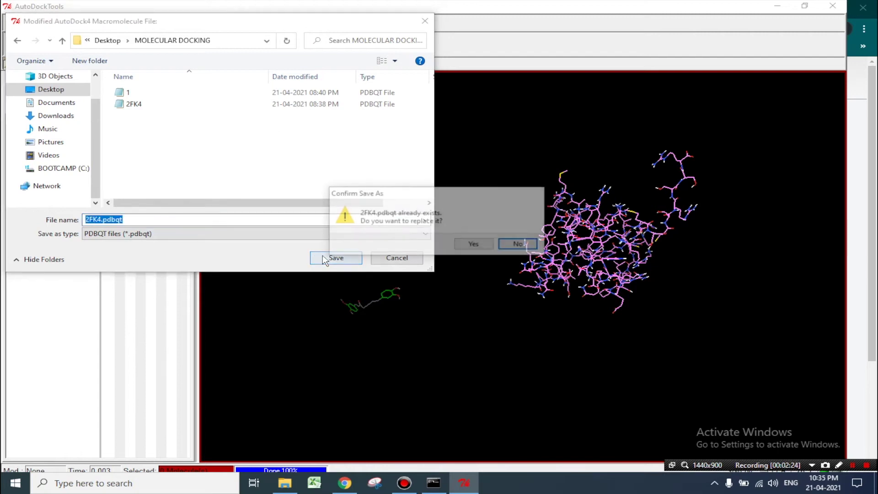
{"action": "left_click", "coordinate": [474, 245]}
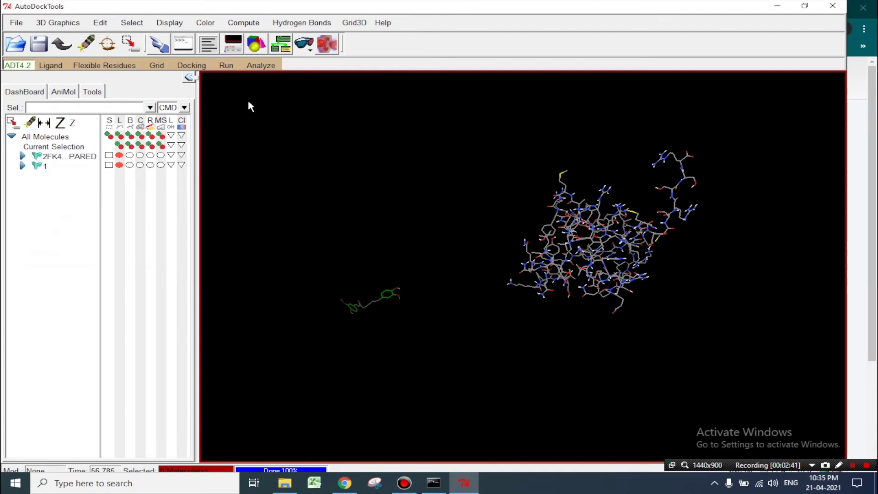
Set the grid map types by choosing molecule 1 as the ligand.
{"action": "left_click", "coordinate": [157, 65]}
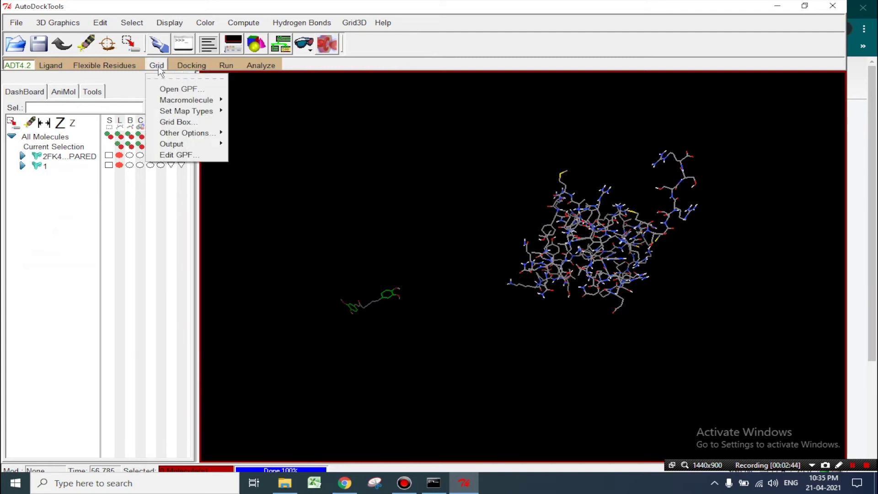
{"action": "mouse_move", "coordinate": [157, 112]}
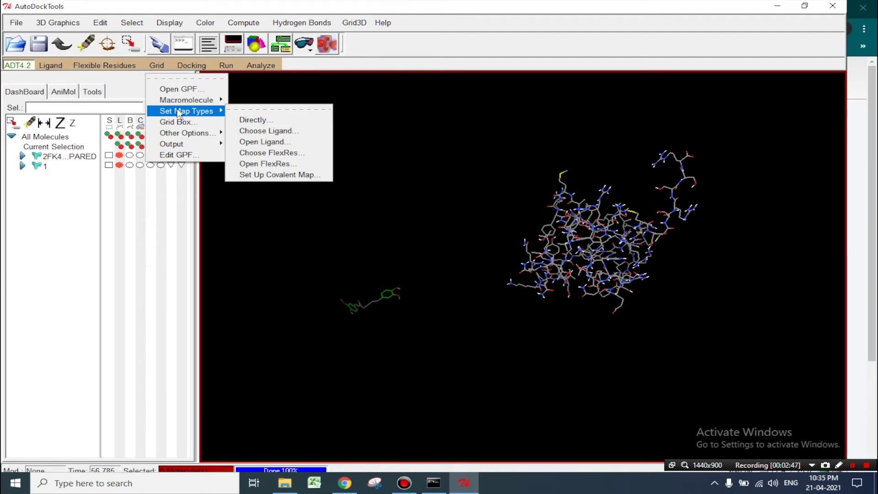
{"action": "left_click", "coordinate": [257, 131]}
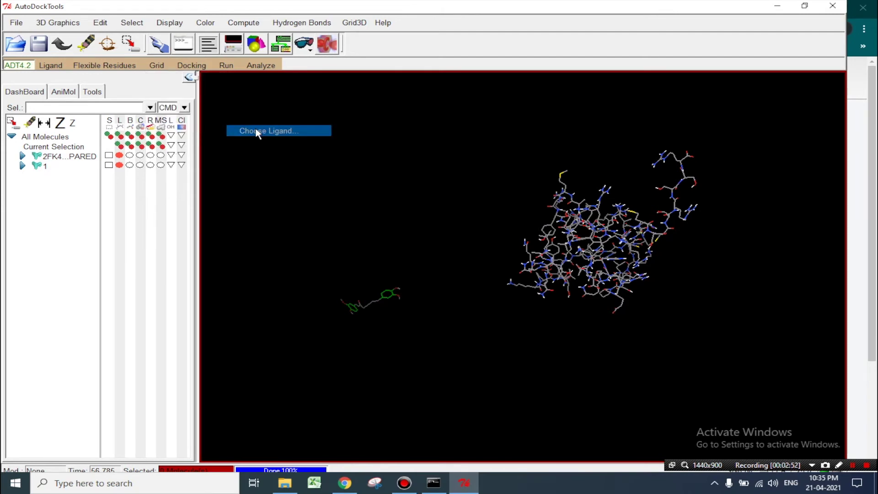
{"action": "left_click", "coordinate": [57, 52]}
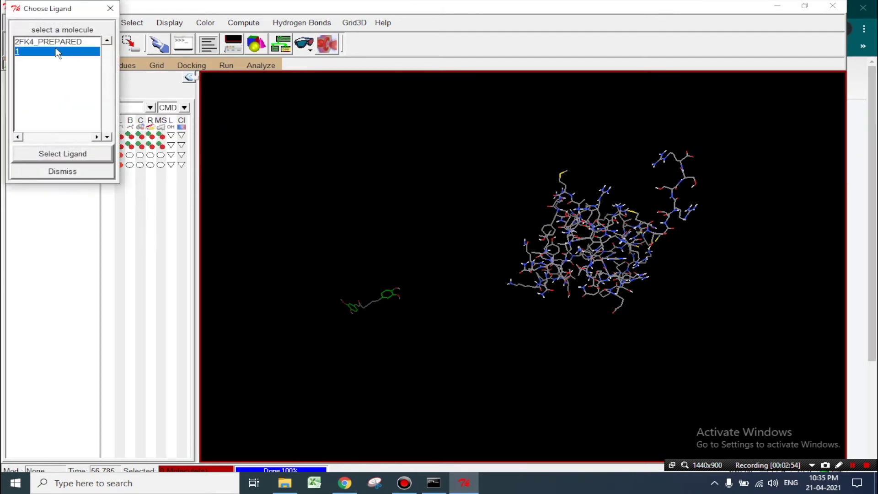
{"action": "left_click", "coordinate": [55, 155]}
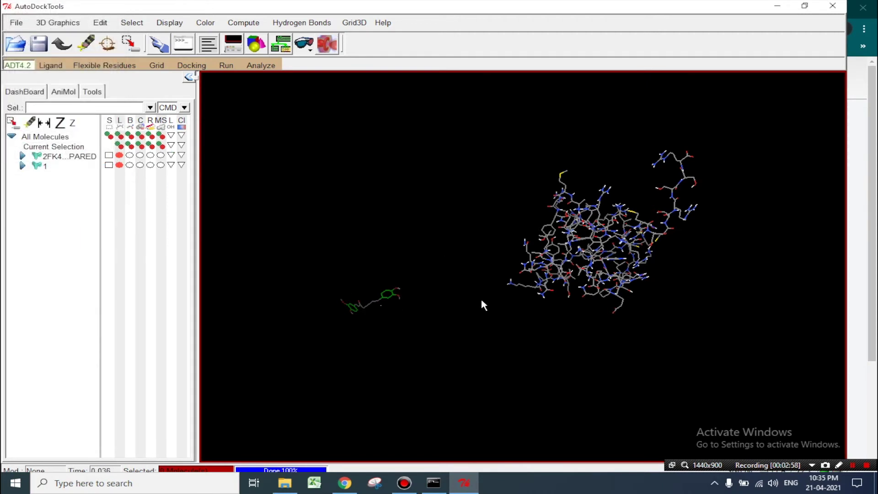
Open the grid box options, set 72 points in the x and y dimensions, and choose Pick an atom for centering.
{"action": "left_click", "coordinate": [157, 65]}
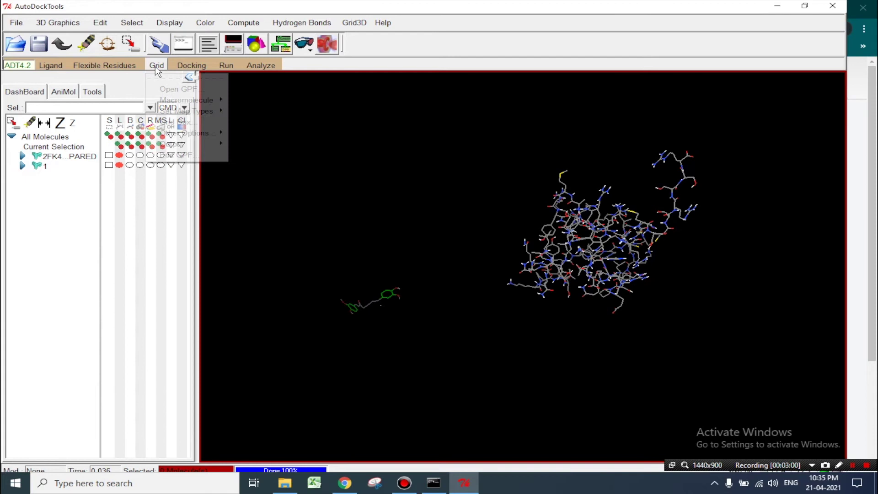
{"action": "left_click", "coordinate": [176, 123]}
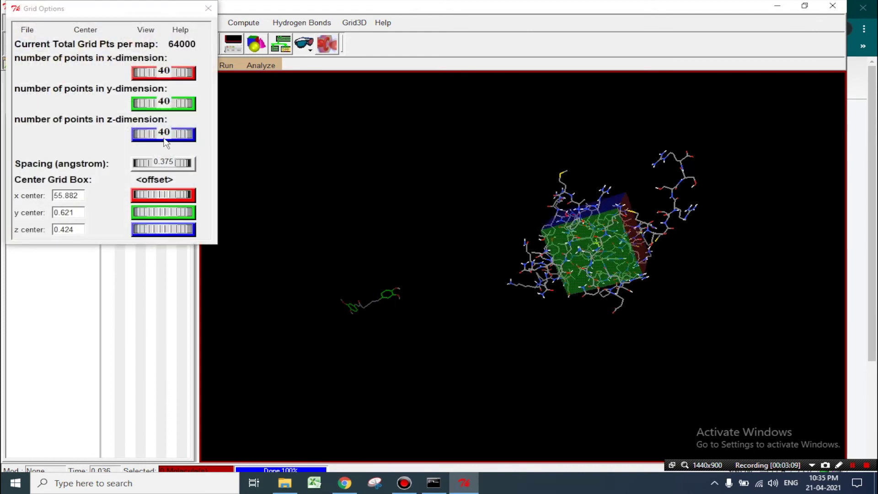
{"action": "left_click_drag", "start_coordinate": [91, 14], "coordinate": [102, 128]}
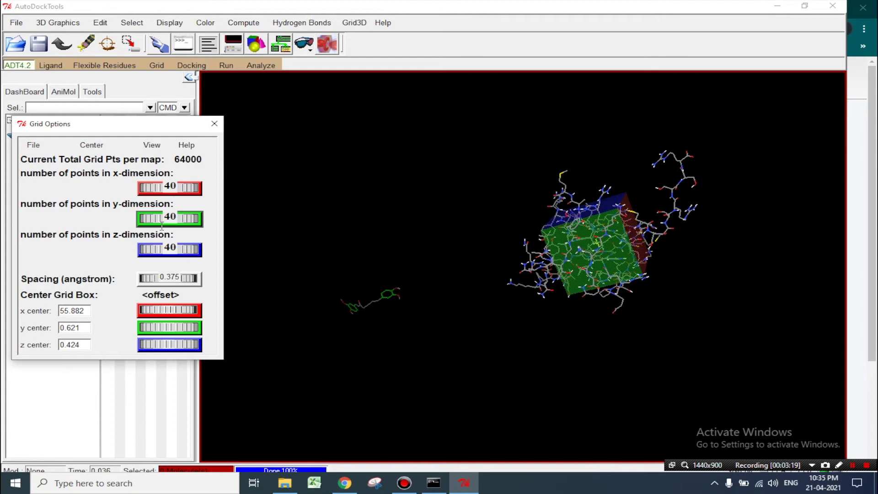
{"action": "left_click_drag", "start_coordinate": [673, 239], "coordinate": [644, 196]}
{"action": "mouse_move", "coordinate": [176, 189]}
{"action": "left_mouse_down"}
{"action": "mouse_move", "coordinate": [209, 187]}
{"action": "mouse_move", "coordinate": [160, 191]}
{"action": "mouse_move", "coordinate": [191, 196]}
{"action": "left_mouse_up"}
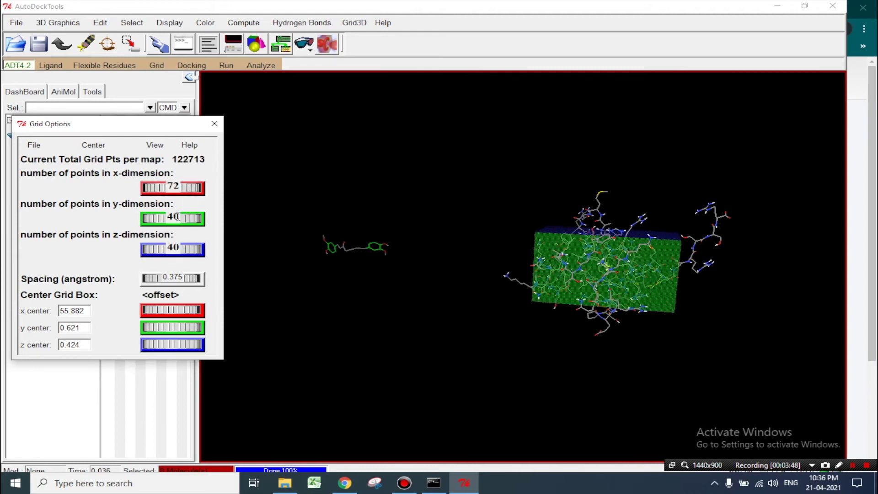
{"action": "mouse_move", "coordinate": [178, 217]}
{"action": "left_mouse_down"}
{"action": "mouse_move", "coordinate": [161, 218]}
{"action": "mouse_move", "coordinate": [208, 222]}
{"action": "mouse_move", "coordinate": [190, 222]}
{"action": "left_mouse_up"}
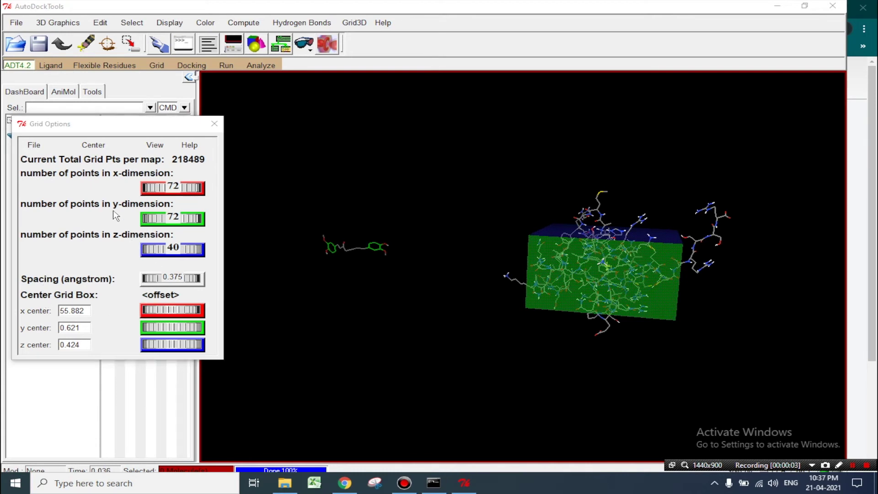
{"action": "left_click", "coordinate": [93, 144]}
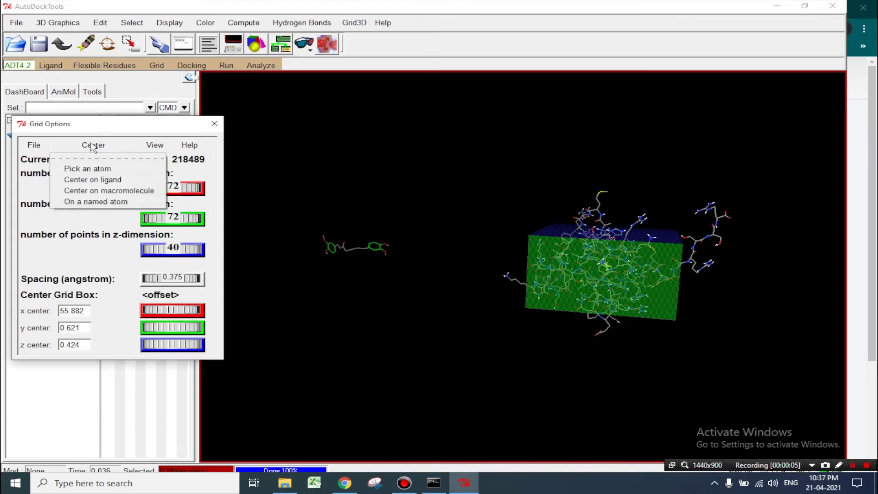
{"action": "left_click", "coordinate": [87, 169]}
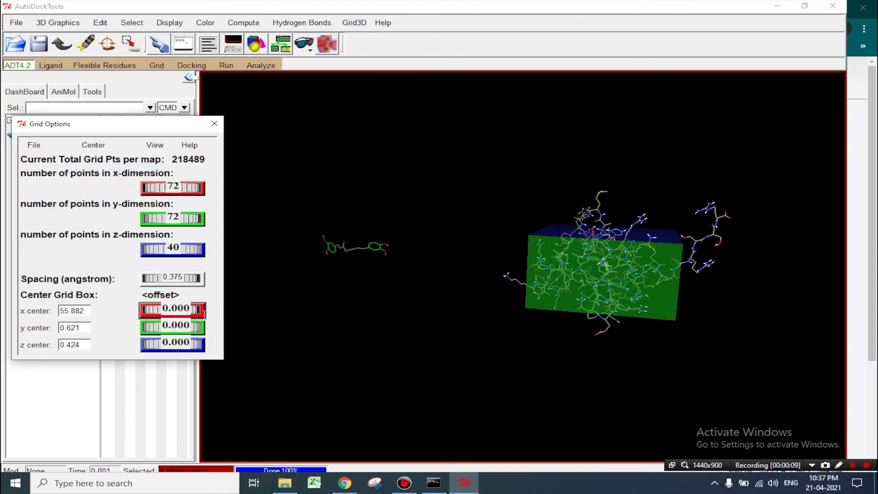
Switch to Chrome and examine the finished metaPocket result for 2FK4, focusing on the top pocket sites' coordinates.
{"action": "left_click", "coordinate": [341, 481]}
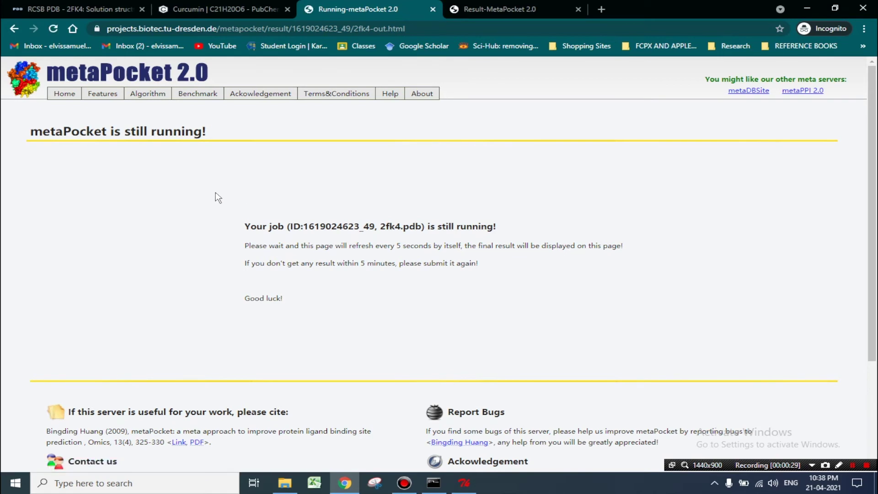
{"action": "left_click", "coordinate": [507, 8]}
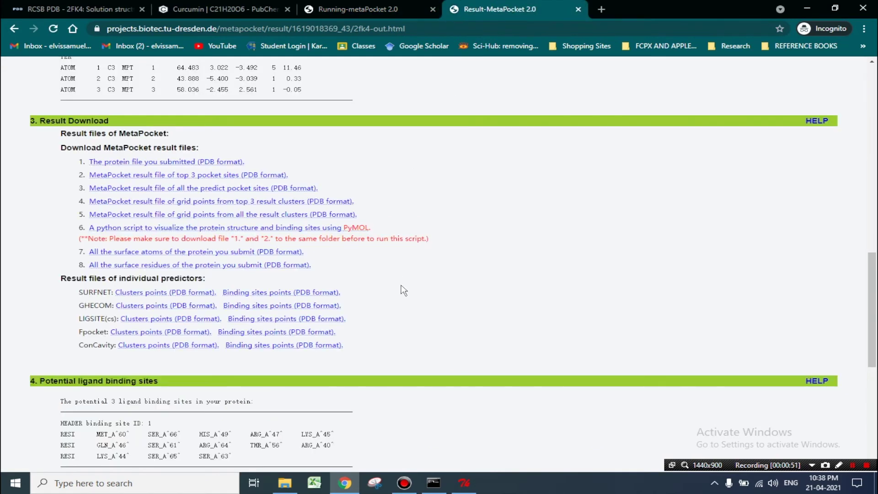
{"action": "scroll", "coordinate": [403, 289], "scroll_direction": "down", "scroll_amount": 5}
{"action": "scroll", "coordinate": [404, 288], "scroll_direction": "up", "scroll_amount": 15}
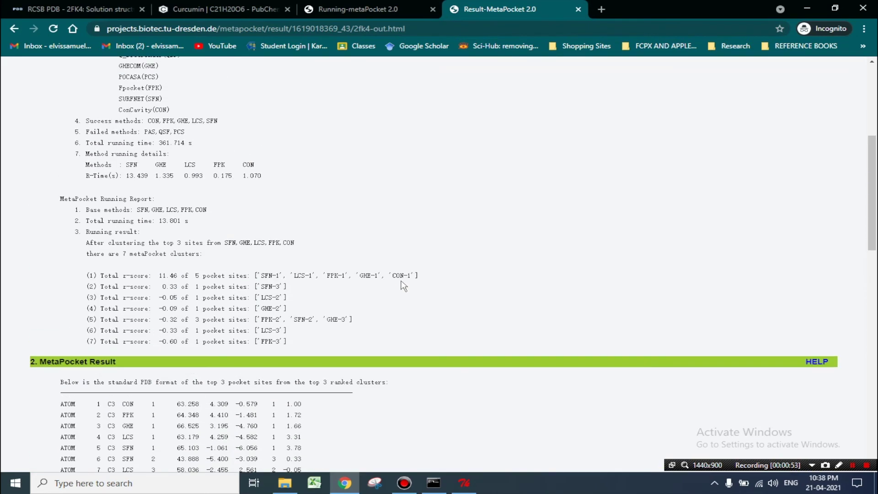
{"action": "scroll", "coordinate": [404, 286], "scroll_direction": "down", "scroll_amount": 6}
{"action": "scroll", "coordinate": [403, 285], "scroll_direction": "up", "scroll_amount": 1}
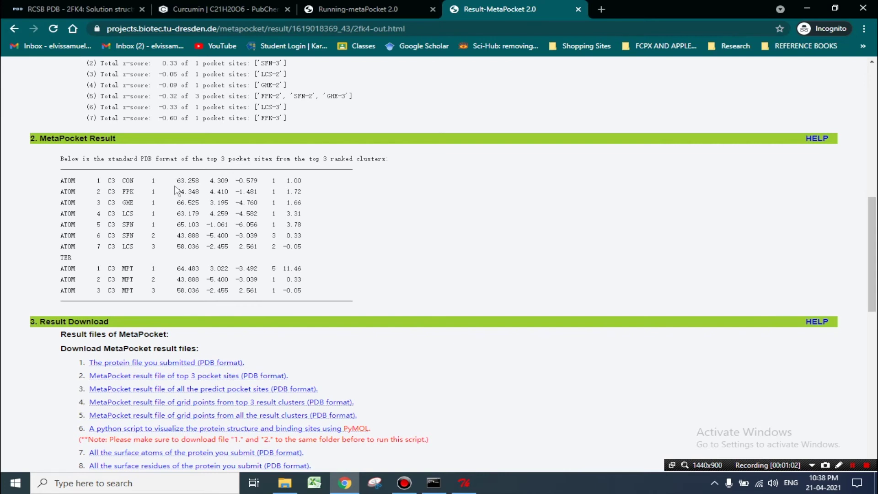
{"action": "scroll", "coordinate": [175, 190], "scroll_direction": "up", "scroll_amount": 6}
{"action": "scroll", "coordinate": [176, 190], "scroll_direction": "down", "scroll_amount": 5}
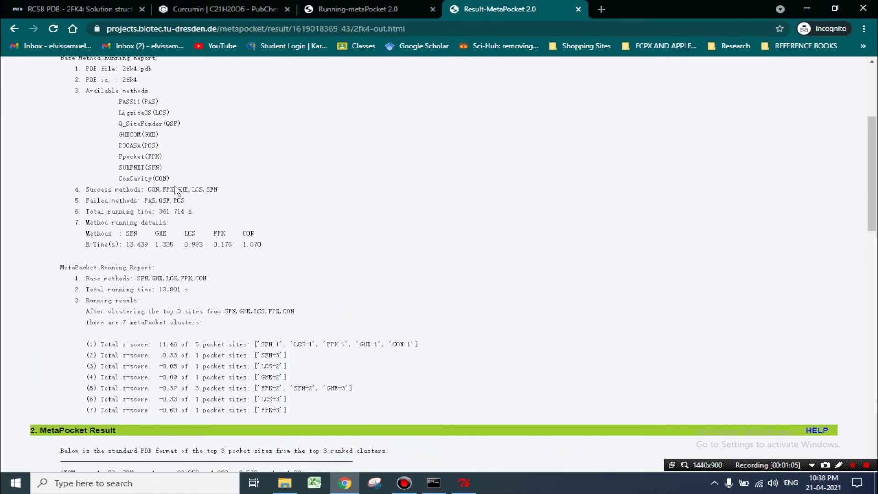
Copy the x coordinate 63.258 of the first CON pocket site into the grid box's x center in AutoDockTools.
{"action": "double_click", "coordinate": [185, 235]}
{"action": "key", "text": "ctrl+c"}
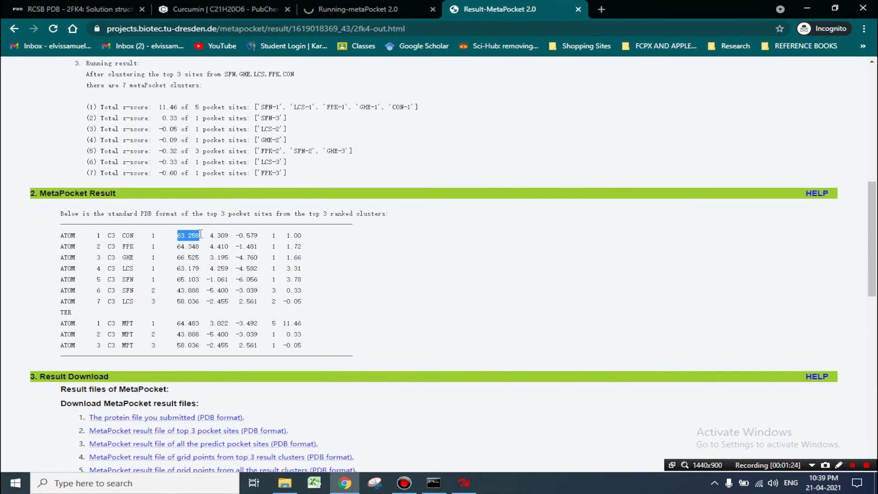
{"action": "left_click", "coordinate": [464, 483]}
{"action": "triple_click", "coordinate": [69, 311]}
{"action": "key", "text": "ctrl+v"}
Copy the same site's y coordinate 4.309 from the metaPocket result into the grid box's y center in AutoDockTools.
{"action": "left_click", "coordinate": [344, 484]}
{"action": "double_click", "coordinate": [219, 235]}
{"action": "key", "text": "ctrl+c"}
{"action": "left_click", "coordinate": [463, 484]}
{"action": "triple_click", "coordinate": [68, 322]}
{"action": "key", "text": "ctrl+v"}
Take the site's z coordinate from the metaPocket result in Chrome and set the AutoDockTools grid box's z center to -0.579.
{"action": "left_click", "coordinate": [345, 483]}
{"action": "left_click_drag", "start_coordinate": [233, 235], "coordinate": [259, 235]}
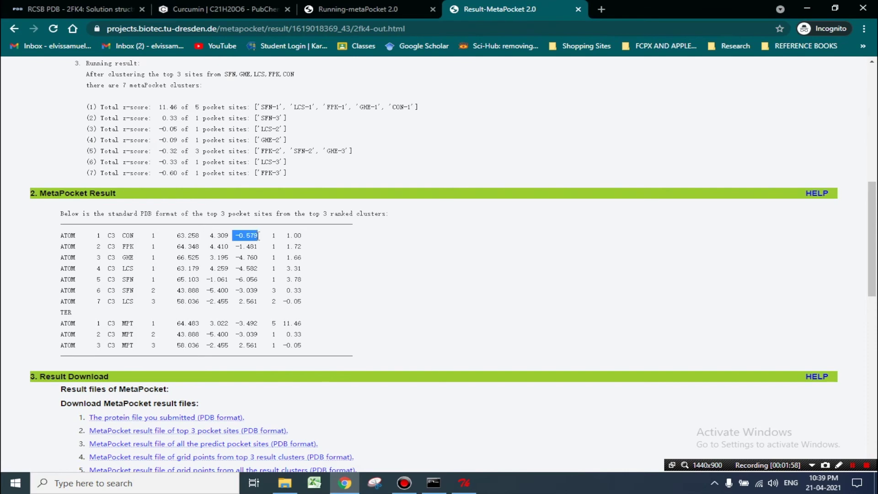
{"action": "left_click", "coordinate": [464, 483]}
{"action": "type", "text": "-0.579"}
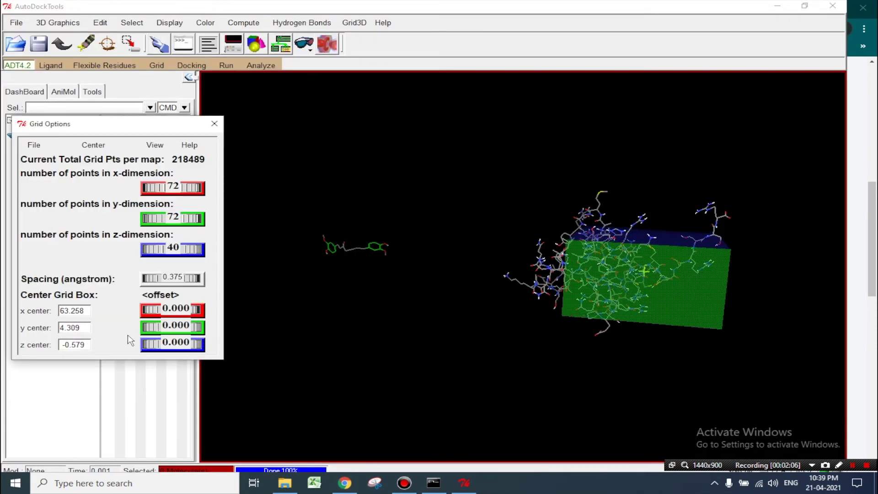
Move the Grid Options window clear of the molecule list and close it, saving the current grid box settings.
{"action": "left_click_drag", "start_coordinate": [101, 123], "coordinate": [302, 129]}
{"action": "left_click", "coordinate": [233, 150]}
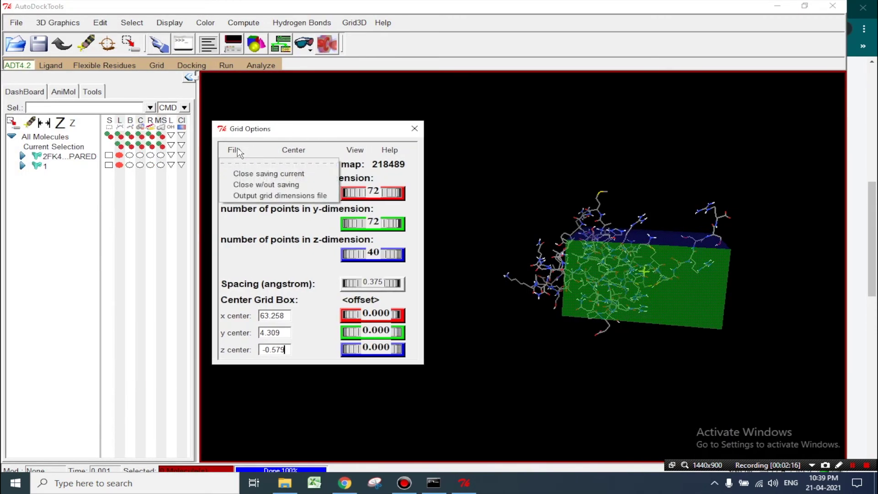
{"action": "left_click", "coordinate": [242, 176]}
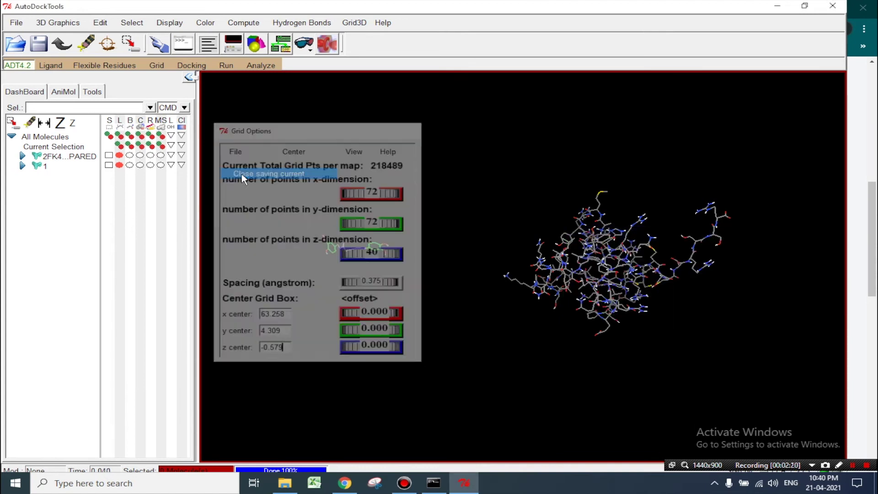
Start the grid parameter file (GPF) output and browse to the MOLECULAR DOCKING folder on the Desktop.
{"action": "left_click", "coordinate": [155, 66]}
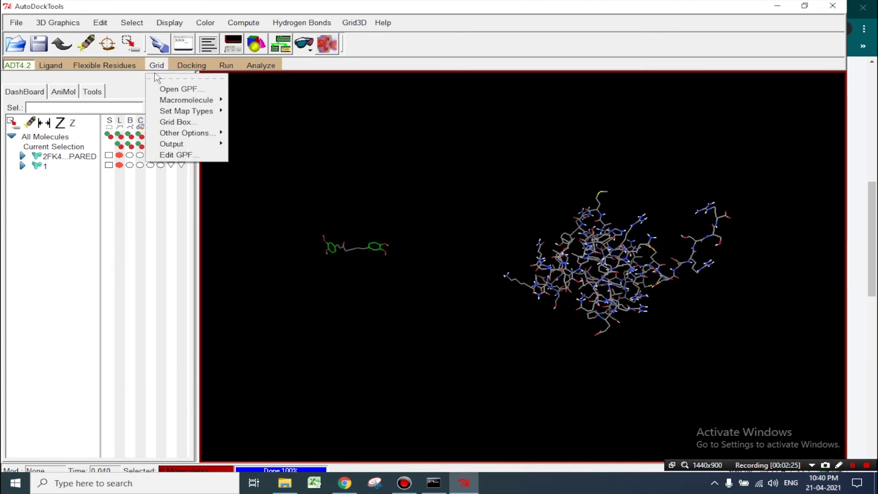
{"action": "mouse_move", "coordinate": [189, 145]}
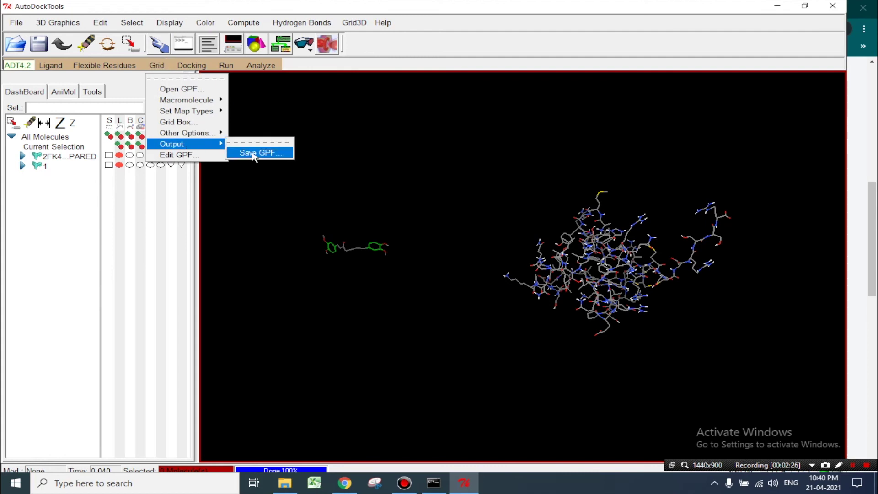
{"action": "left_click", "coordinate": [253, 153]}
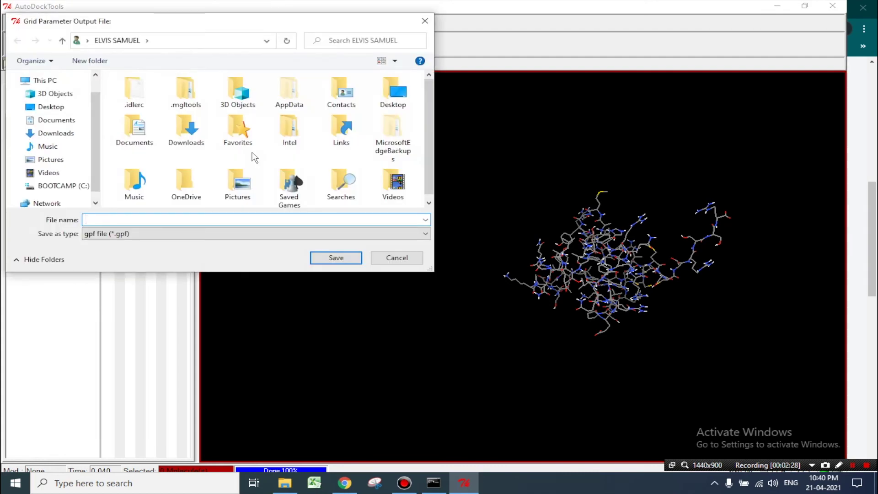
{"action": "left_click_drag", "start_coordinate": [94, 123], "coordinate": [94, 104]}
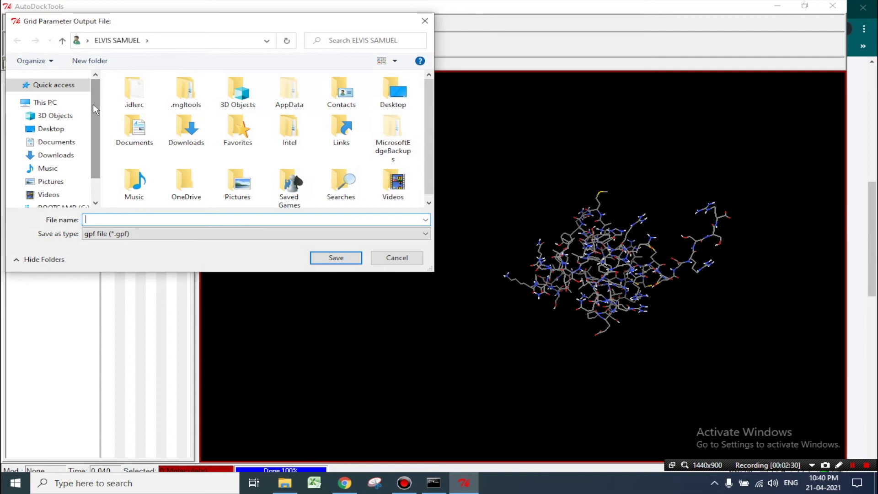
{"action": "left_click", "coordinate": [71, 130]}
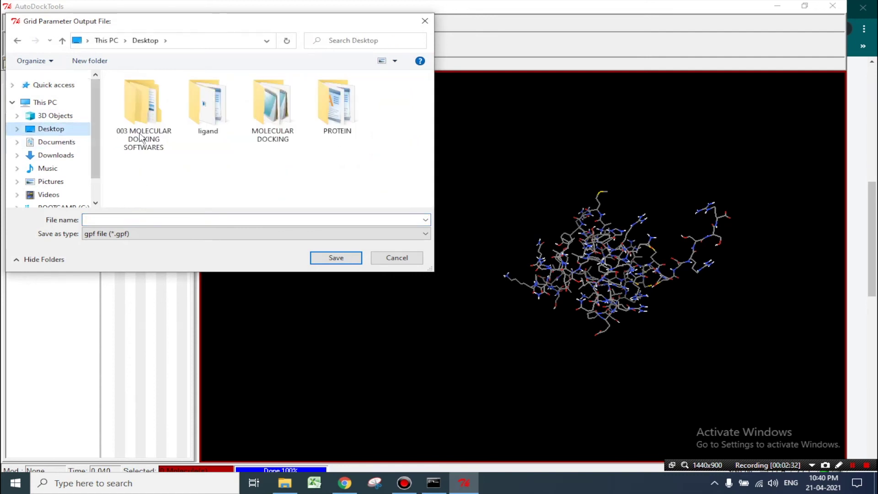
{"action": "left_click", "coordinate": [286, 145]}
{"action": "left_click", "coordinate": [287, 139]}
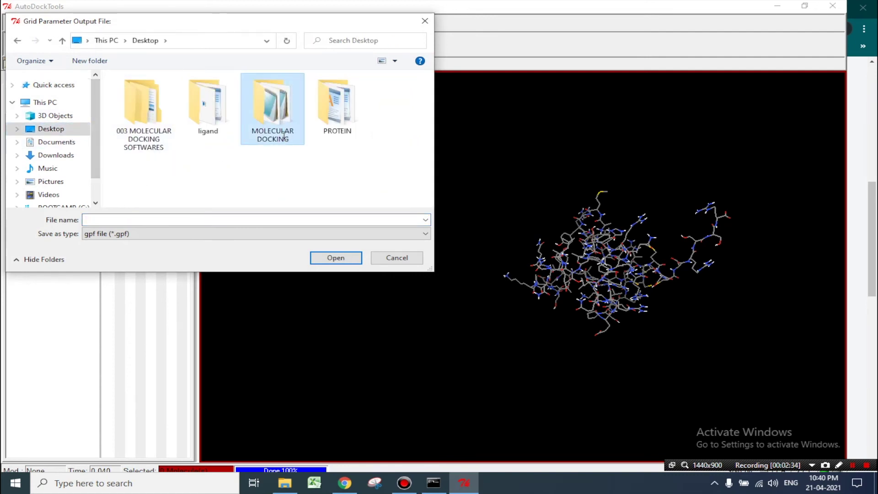
{"action": "left_click", "coordinate": [318, 169]}
{"action": "double_click", "coordinate": [290, 138]}
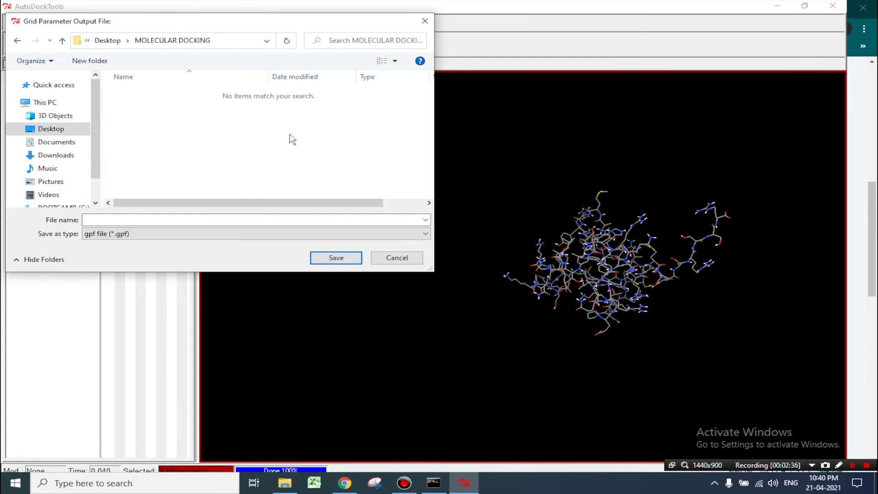
Save the grid parameter file as 1.gpf and open the MOLECULAR DOCKING folder in File Explorer.
{"action": "left_click", "coordinate": [177, 219]}
{"action": "type", "text": "1."}
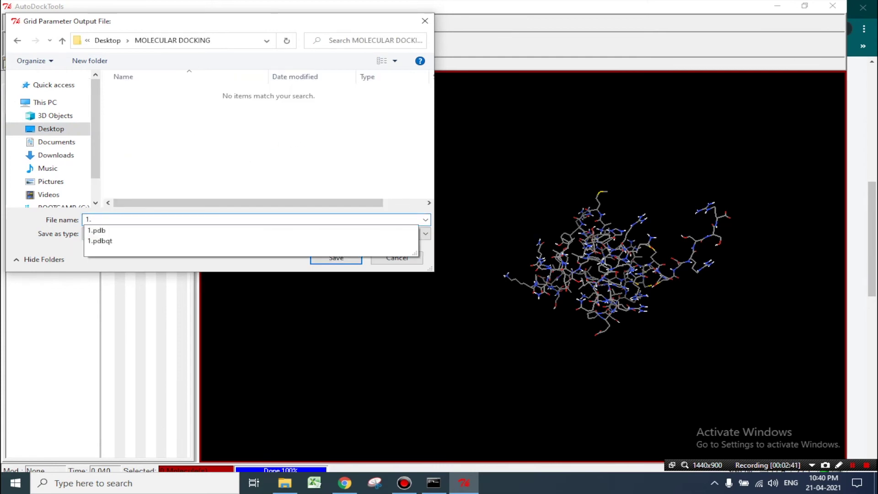
{"action": "type", "text": "g"}
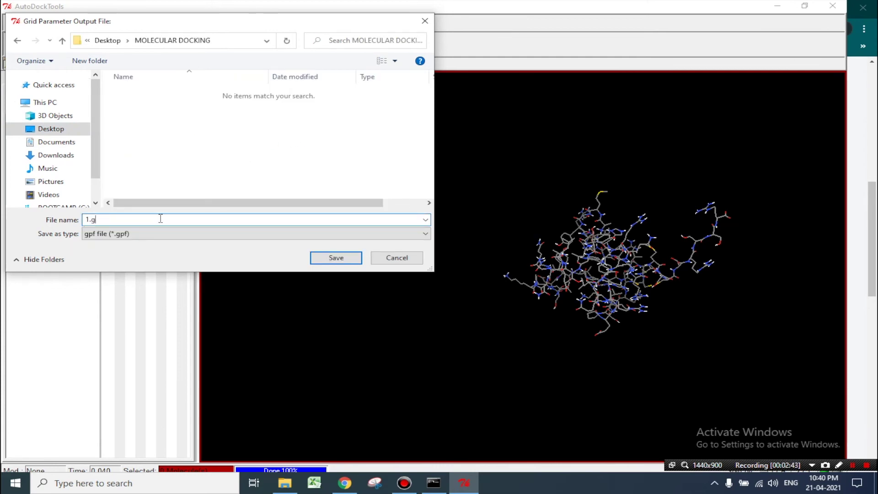
{"action": "type", "text": "pf"}
{"action": "left_click", "coordinate": [86, 224]}
{"action": "left_click", "coordinate": [328, 258]}
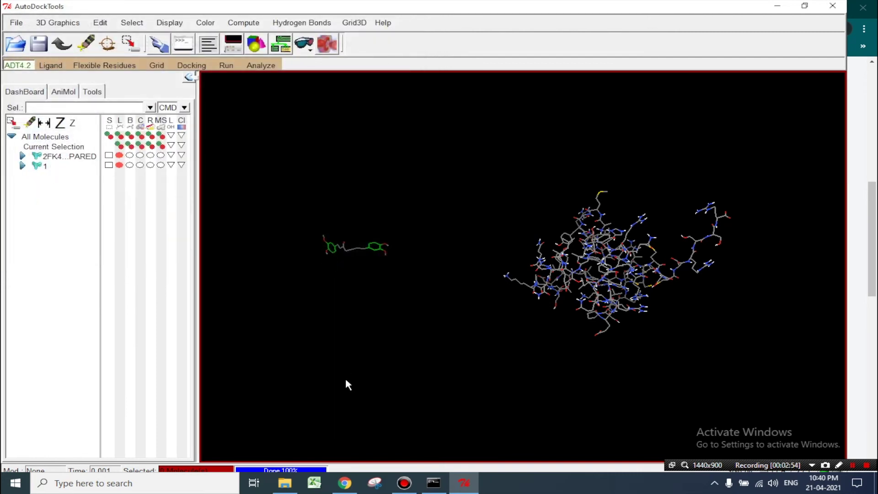
{"action": "right_click", "coordinate": [290, 489]}
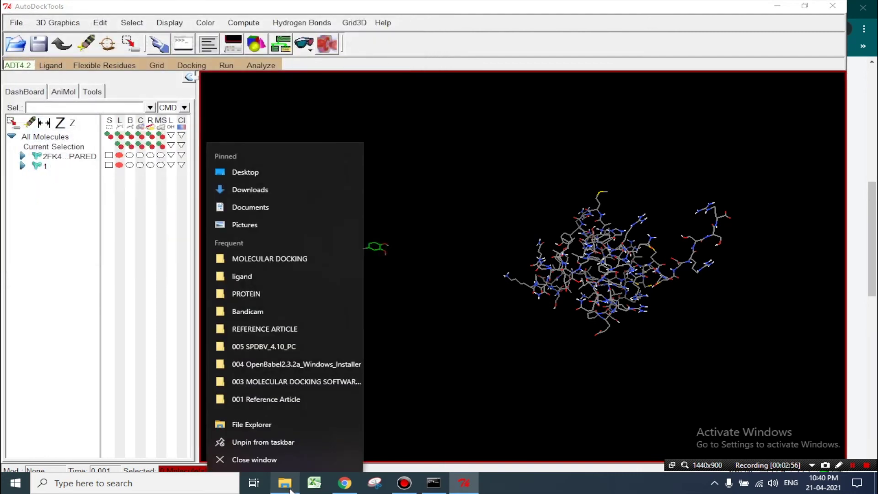
{"action": "left_click", "coordinate": [302, 259]}
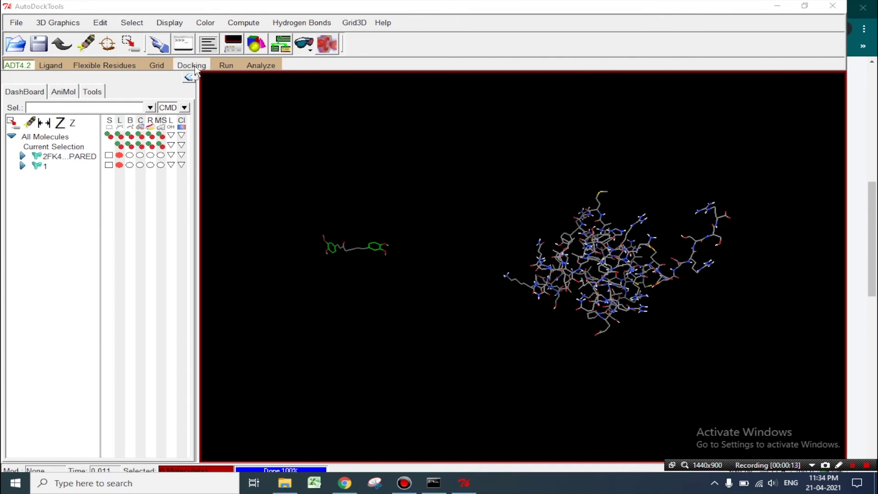
Set 2FK4.pdbqt from the Desktop's MOLECULAR DOCKING folder as the rigid macromolecule file for docking.
{"action": "left_click", "coordinate": [194, 67]}
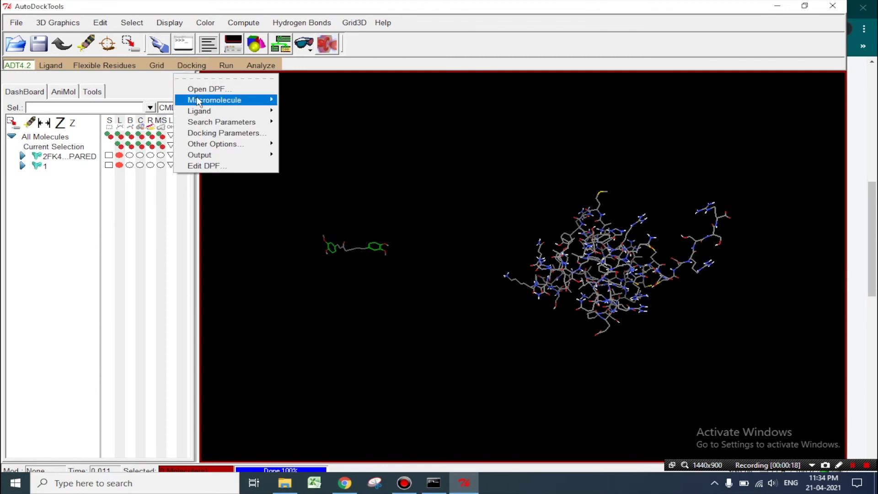
{"action": "mouse_move", "coordinate": [238, 100]}
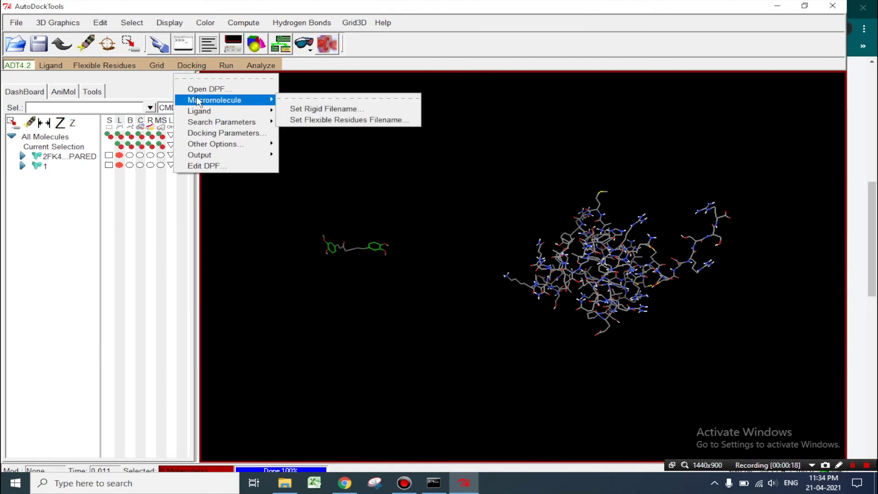
{"action": "left_click", "coordinate": [304, 109]}
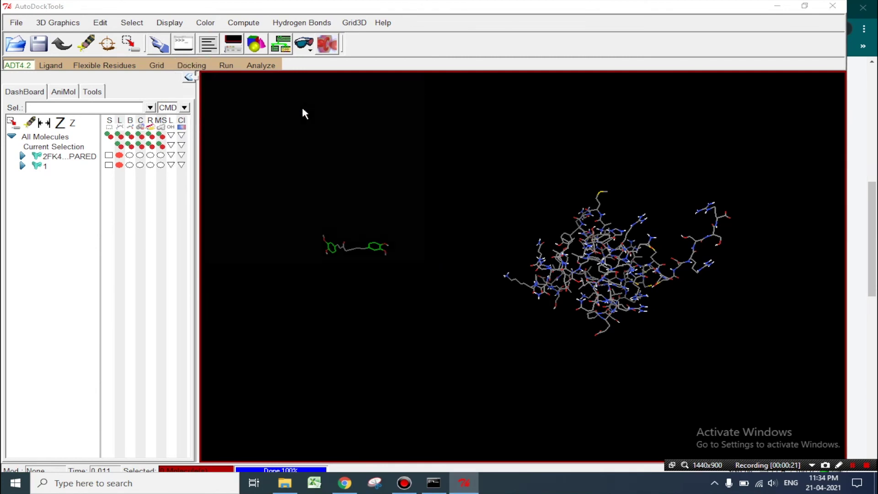
{"action": "left_click", "coordinate": [64, 130]}
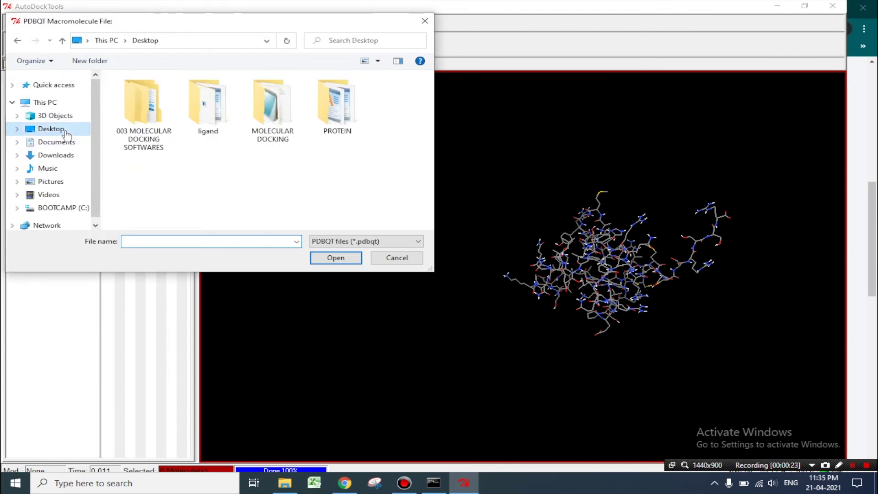
{"action": "left_click", "coordinate": [261, 125]}
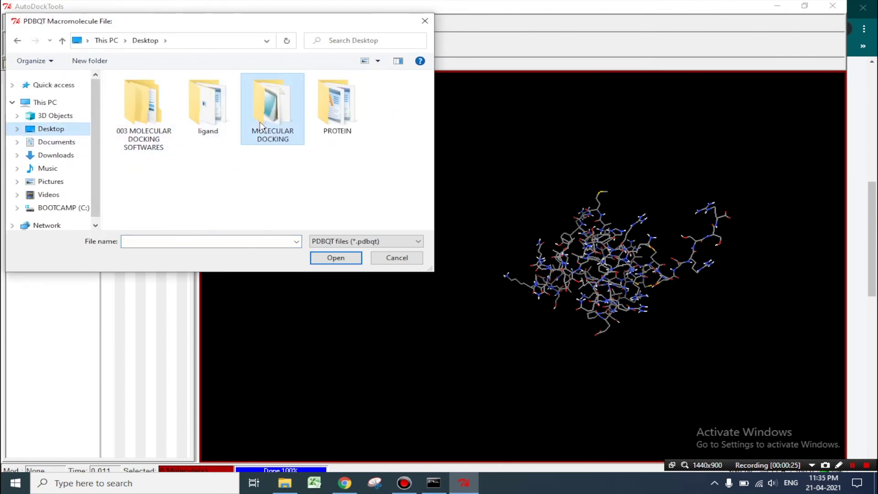
{"action": "double_click", "coordinate": [260, 124]}
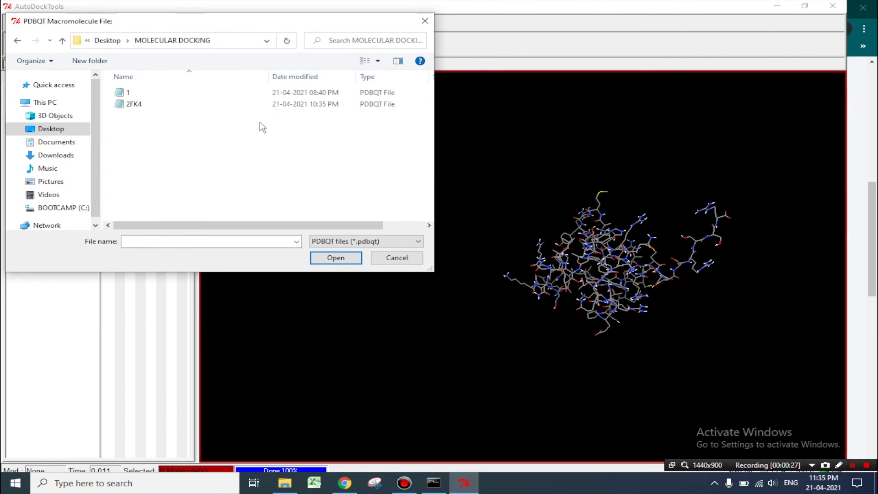
{"action": "left_click", "coordinate": [265, 105]}
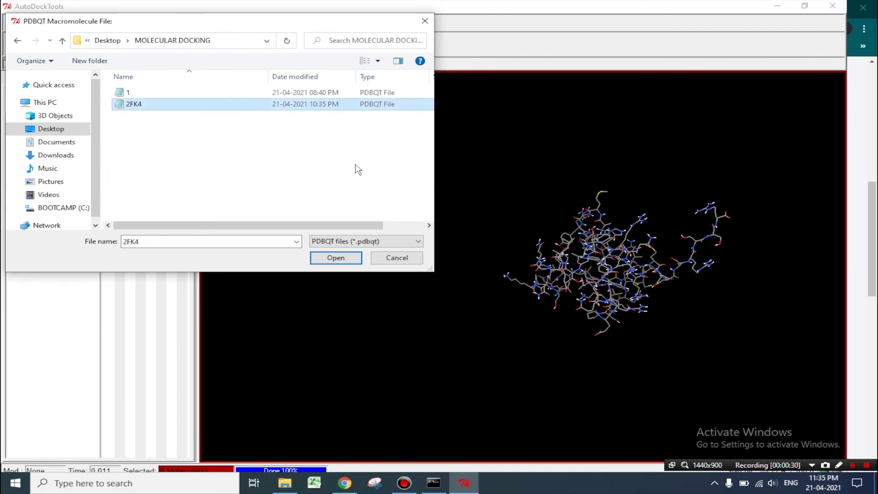
{"action": "left_click", "coordinate": [337, 257]}
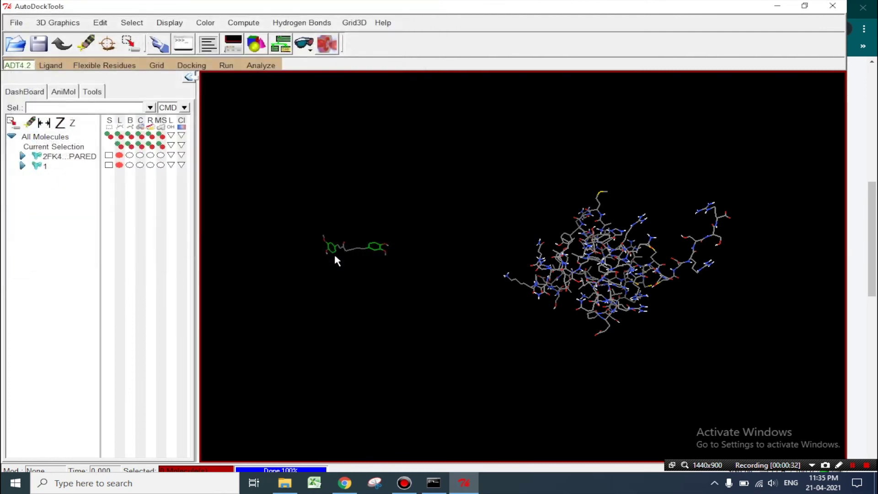
Choose molecule 1 as the docking ligand and accept its ligand parameters with random initial position, dihedral offset and relative dihedrals.
{"action": "left_click", "coordinate": [194, 66]}
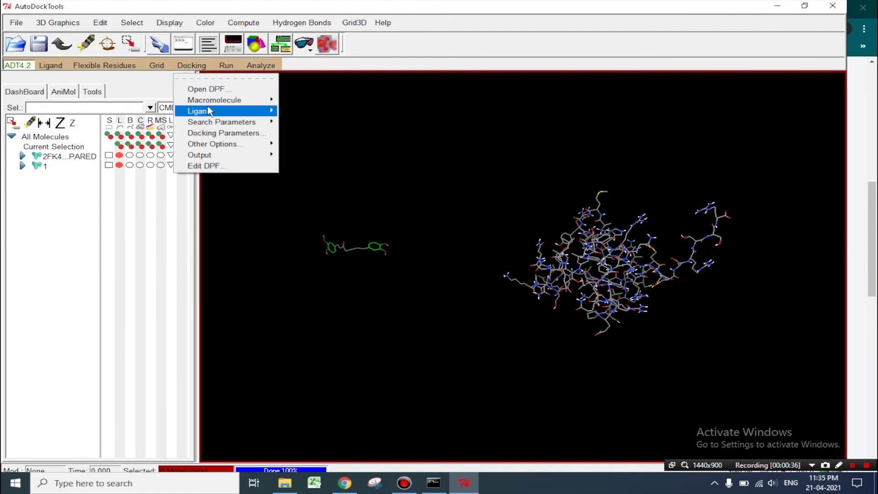
{"action": "mouse_move", "coordinate": [209, 111]}
{"action": "left_click", "coordinate": [301, 119]}
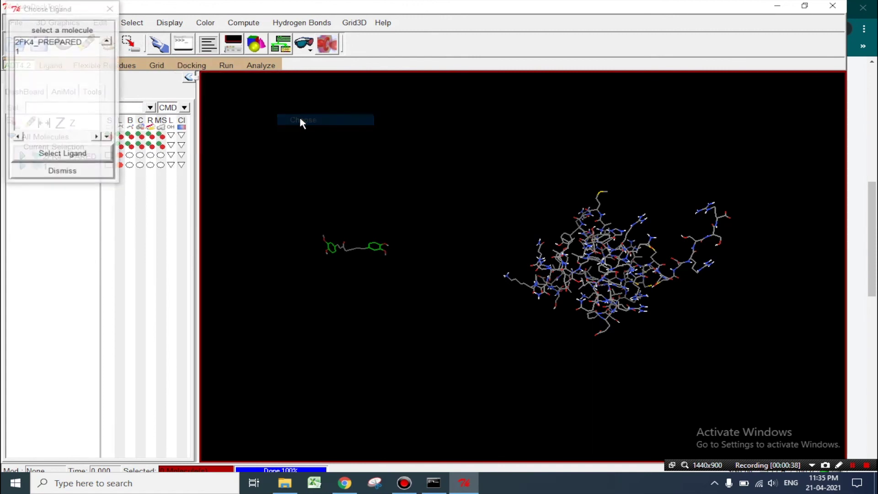
{"action": "left_click", "coordinate": [53, 51]}
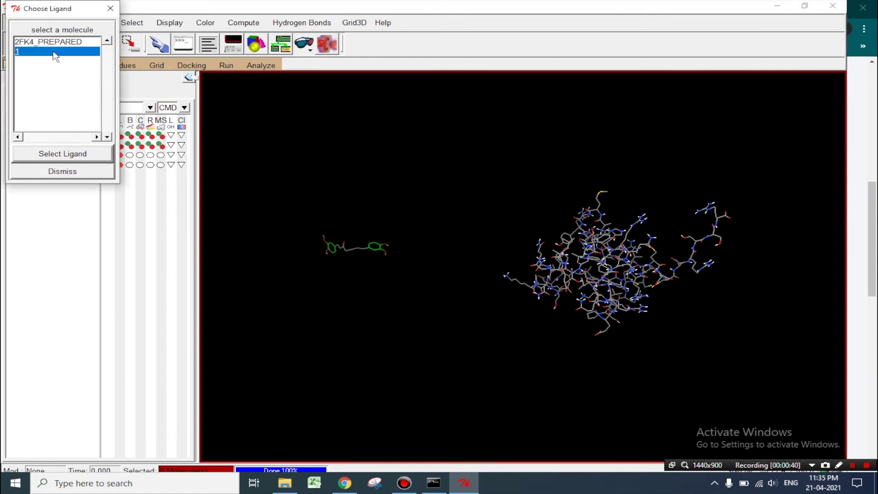
{"action": "left_click", "coordinate": [72, 156]}
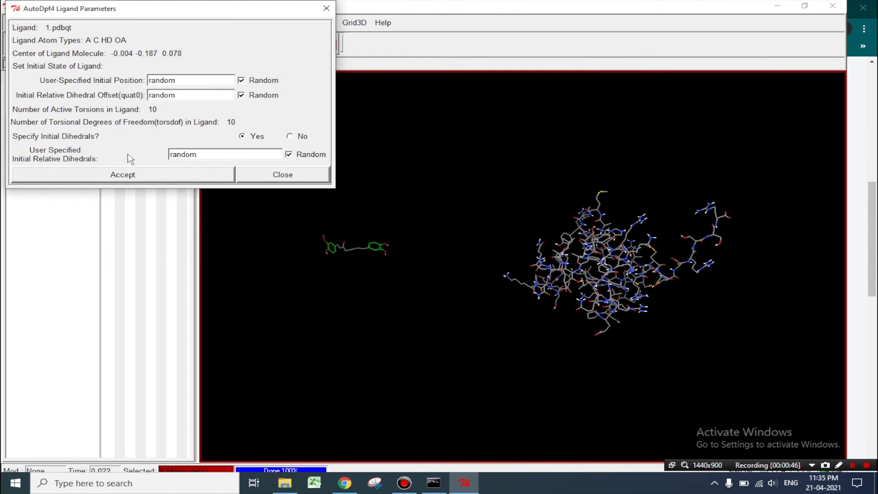
{"action": "left_click", "coordinate": [120, 180]}
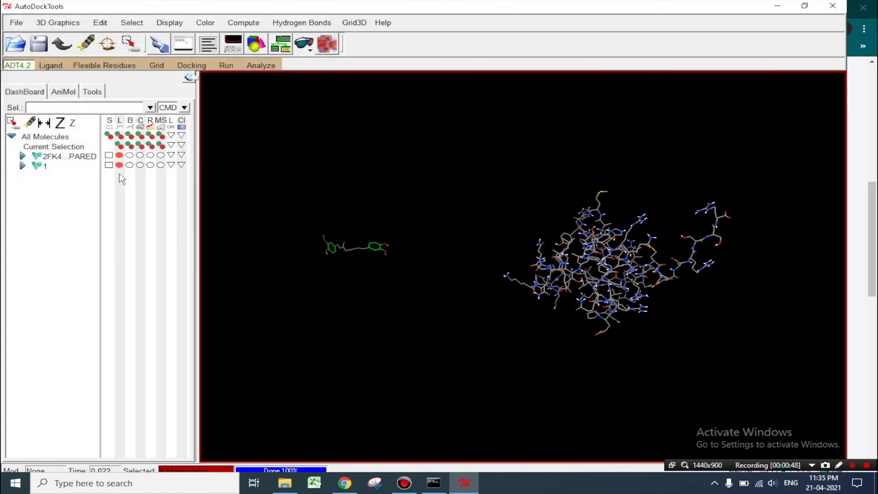
Set the number of GA runs to 500 in the genetic algorithm search parameters and accept them.
{"action": "left_click", "coordinate": [199, 66]}
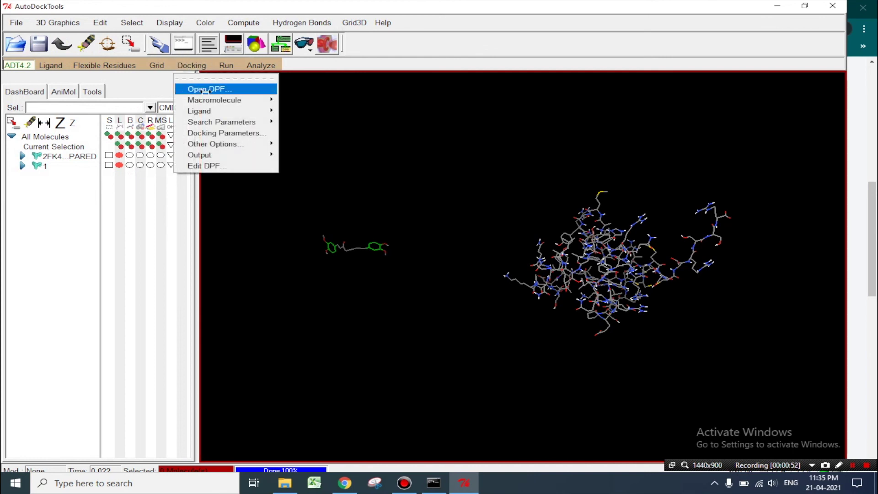
{"action": "mouse_move", "coordinate": [225, 125]}
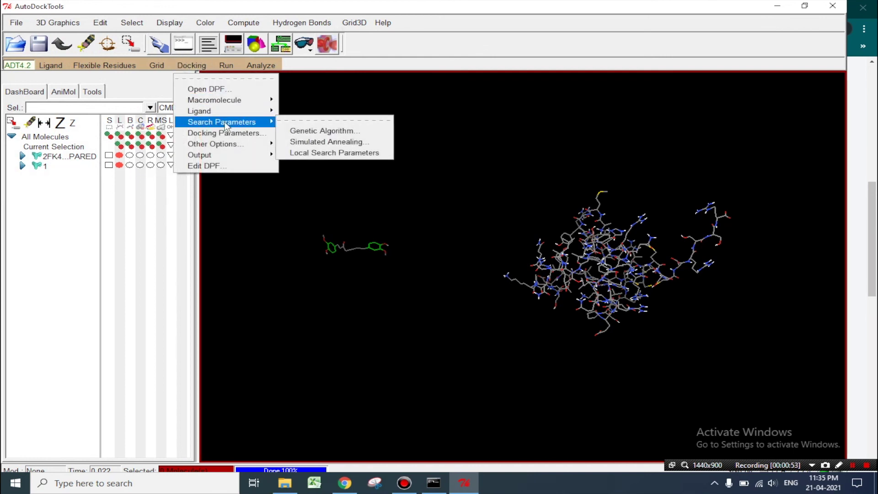
{"action": "left_click", "coordinate": [305, 132]}
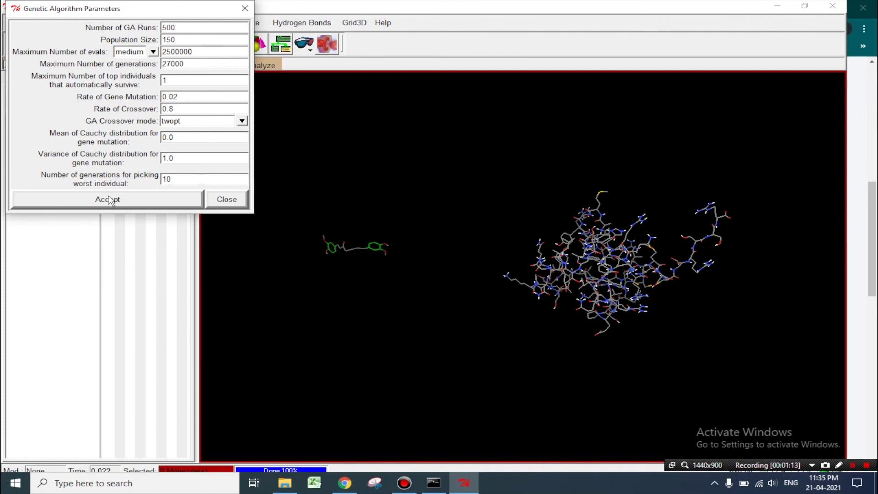
{"action": "left_click", "coordinate": [172, 28]}
{"action": "left_click", "coordinate": [121, 202]}
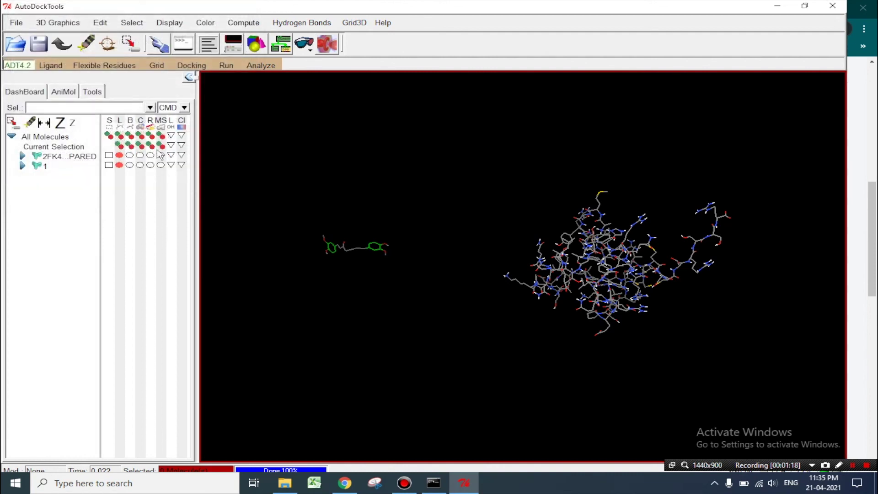
Output the Lamarckian GA (4.2) docking parameters as PROTEIN.dpf in the Desktop's MOLECULAR DOCKING folder.
{"action": "left_click", "coordinate": [192, 65]}
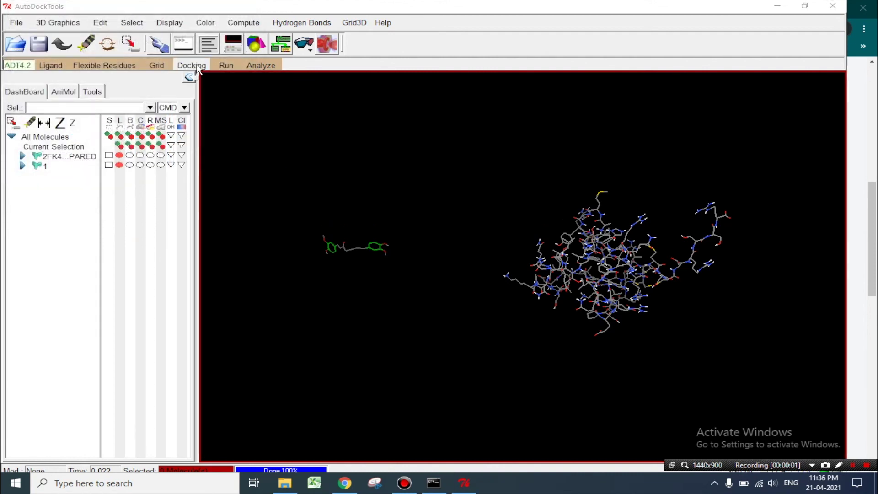
{"action": "left_click", "coordinate": [196, 67]}
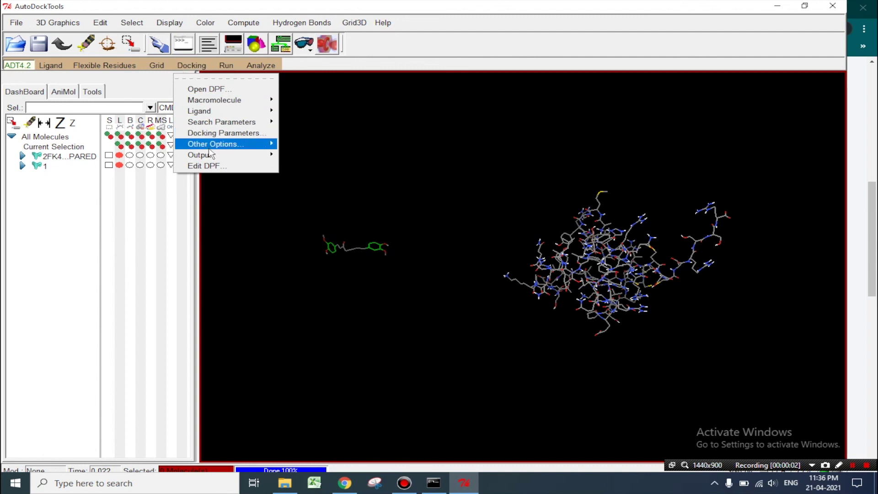
{"action": "mouse_move", "coordinate": [210, 155]}
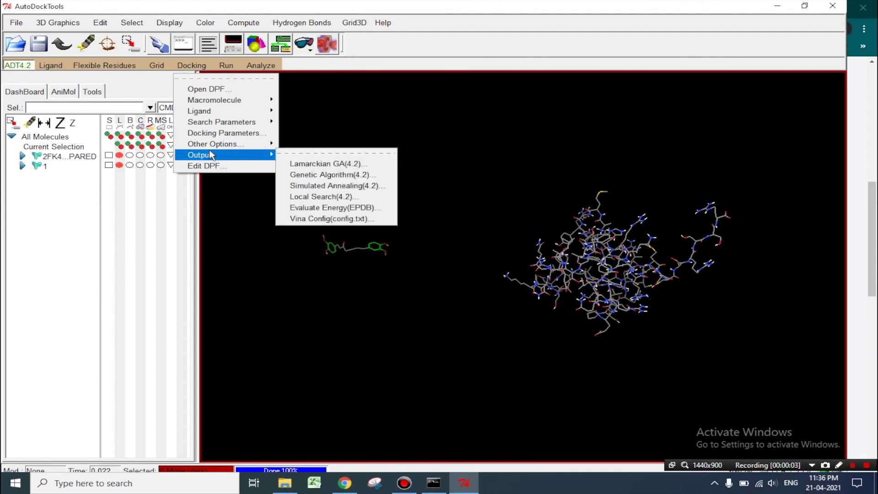
{"action": "left_click", "coordinate": [306, 163]}
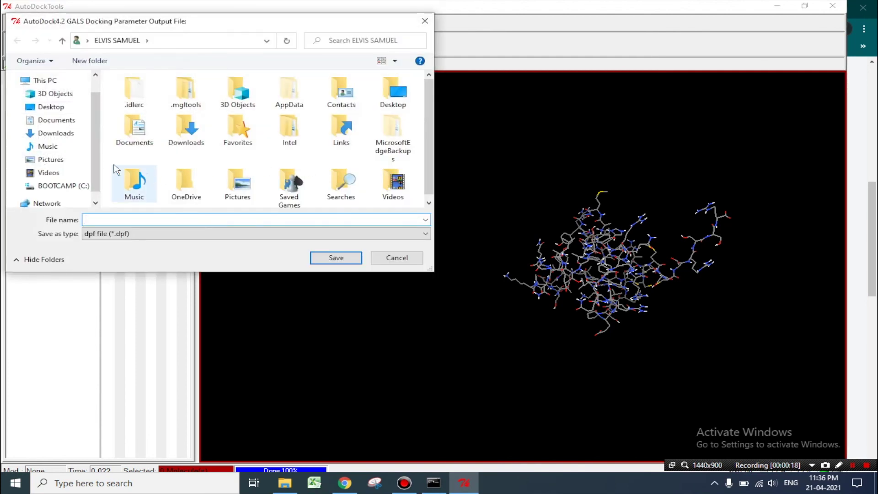
{"action": "left_click", "coordinate": [73, 108]}
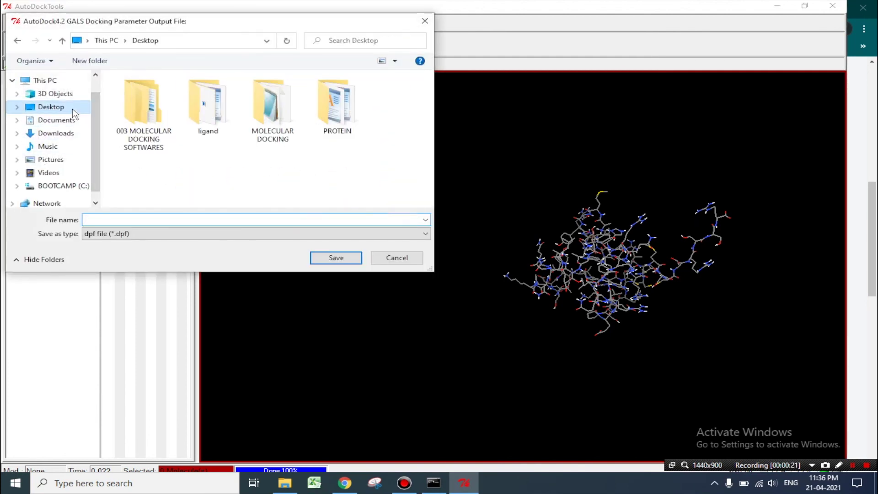
{"action": "double_click", "coordinate": [262, 103]}
{"action": "type", "text": "PROTEIN"}
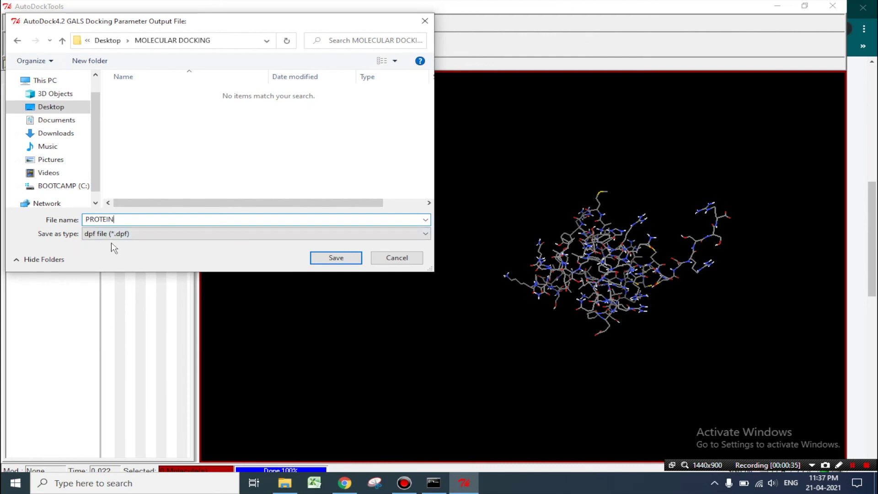
{"action": "type", "text": ".Ddp"}
{"action": "left_click", "coordinate": [324, 257]}
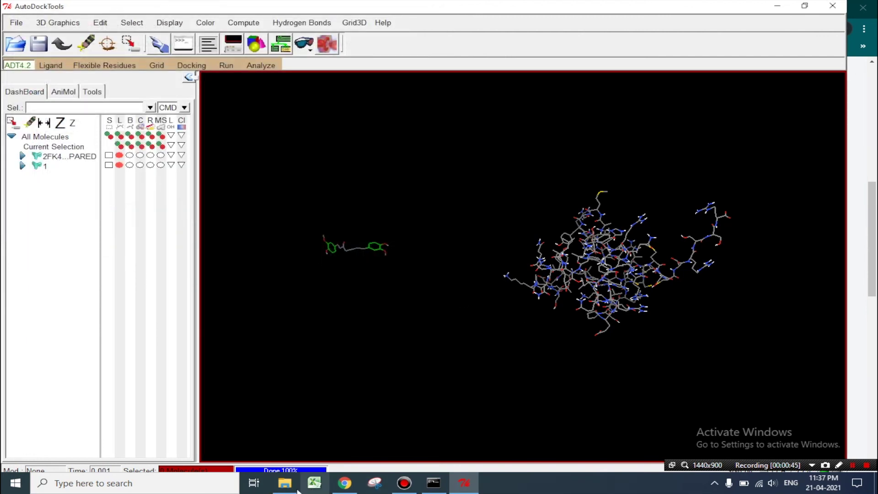
Switch to the MOLECULAR DOCKING folder in File Explorer and check for the saved PROTEIN.dpf file.
{"action": "left_click", "coordinate": [285, 483]}
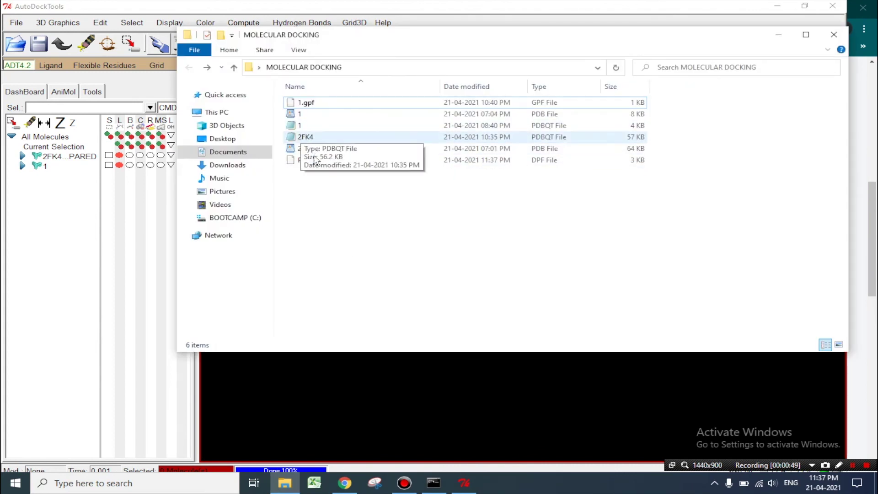
{"action": "left_click", "coordinate": [311, 161]}
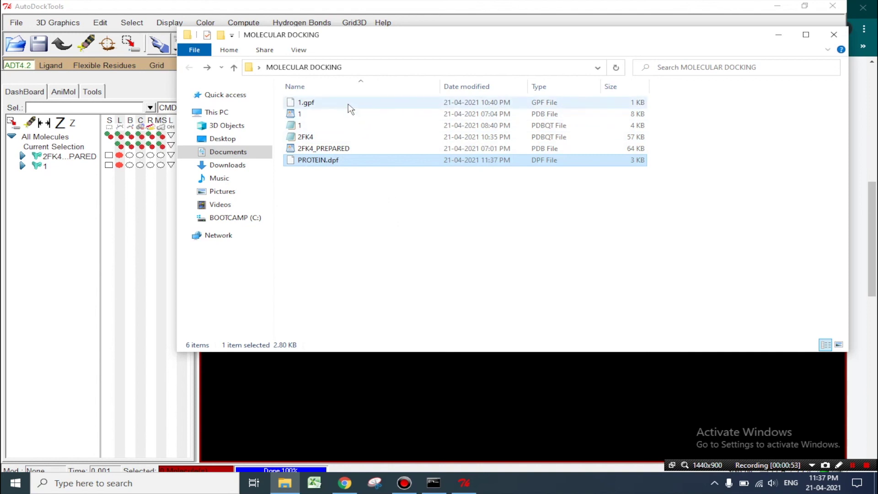
{"action": "left_click", "coordinate": [370, 206]}
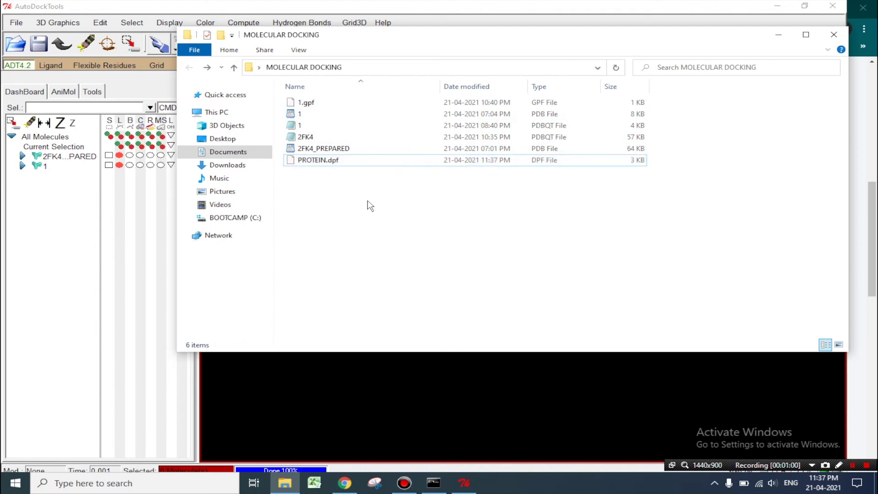